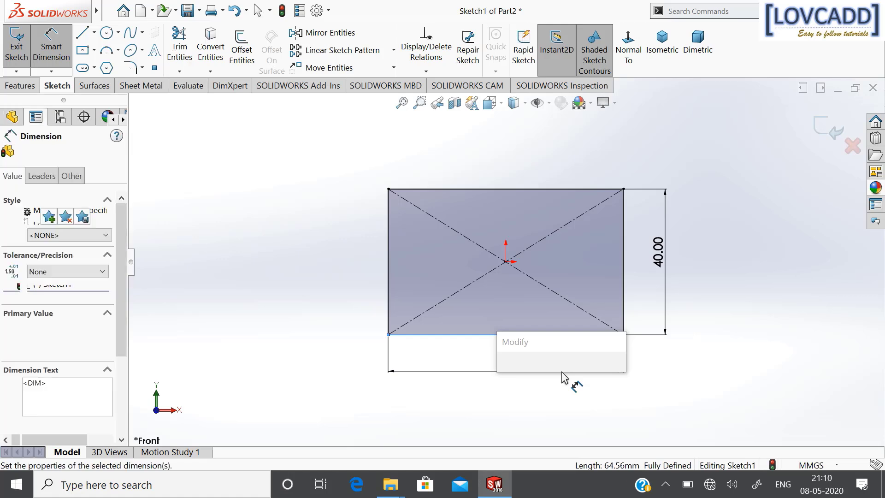
Step: Set the rectangle's width to 80 mm and finish dimensioning
{"action": "key", "text": "Return"}
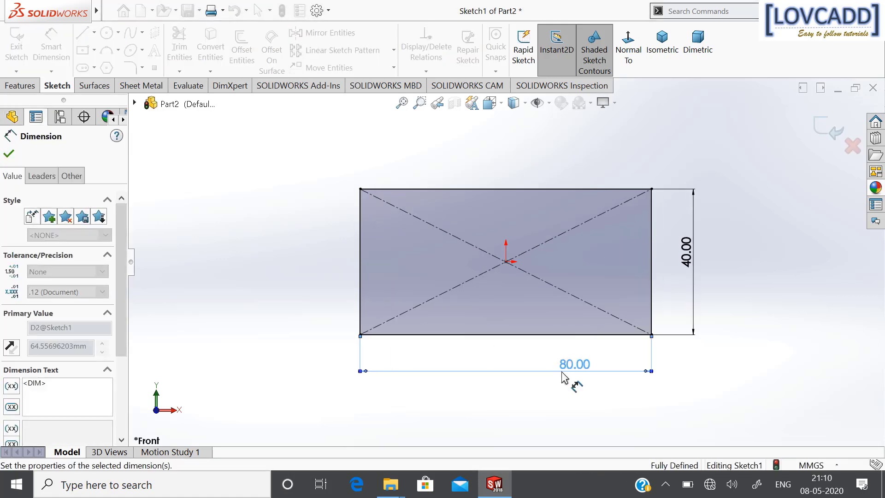
{"action": "left_click", "coordinate": [13, 155]}
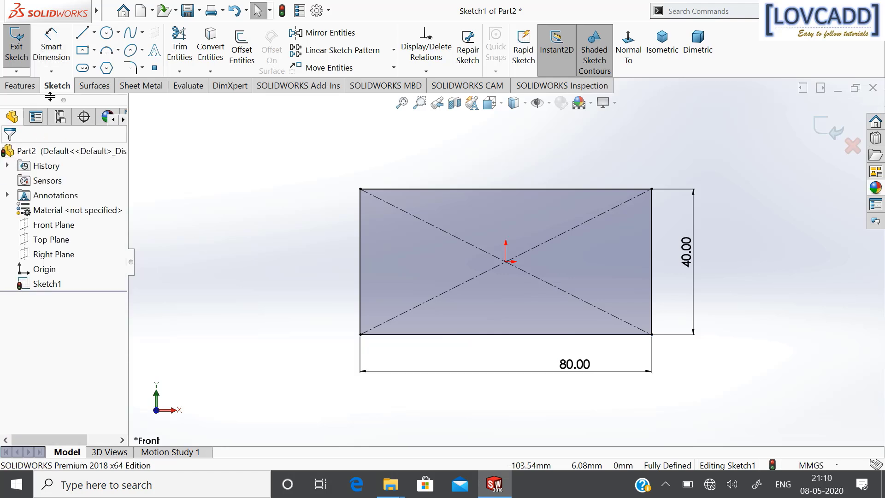
Step: Sketch three connected lines rising from the rectangle's upper edge, across about 5 mm horizontally, and back down to the edge right of centre
{"action": "left_click", "coordinate": [83, 35]}
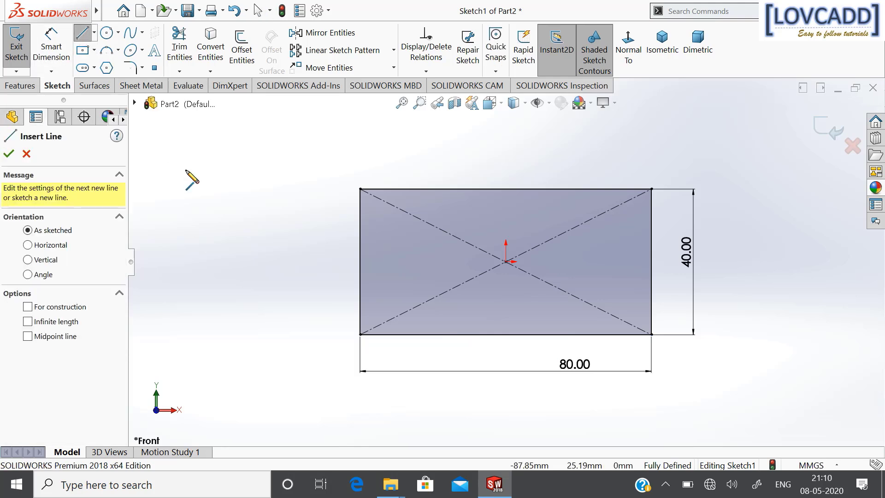
{"action": "left_click", "coordinate": [532, 189]}
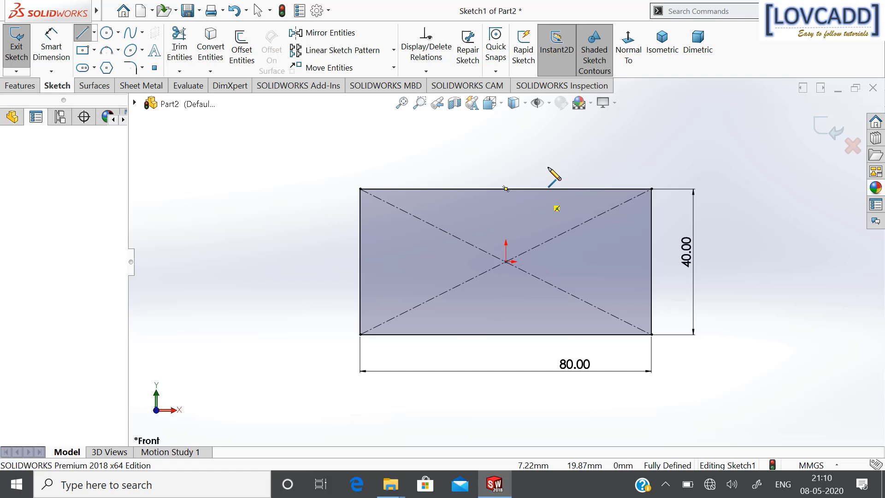
{"action": "left_click", "coordinate": [569, 157]}
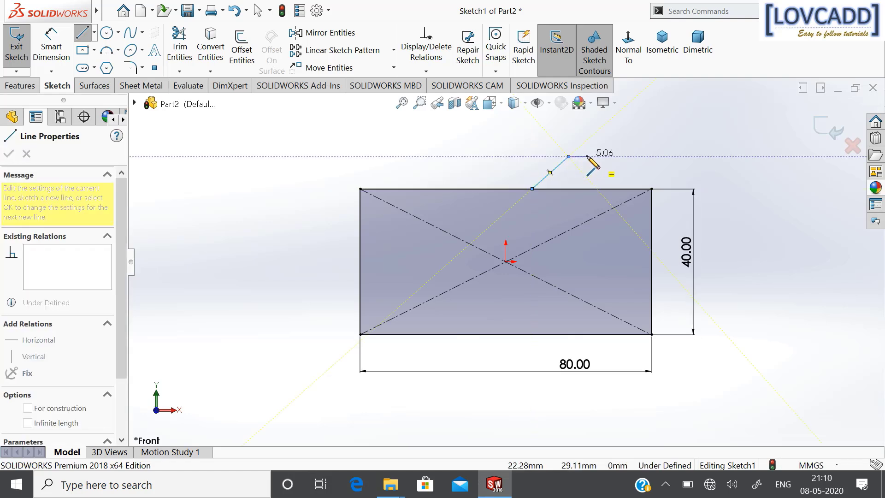
{"action": "left_click", "coordinate": [587, 157]}
{"action": "left_click", "coordinate": [608, 189]}
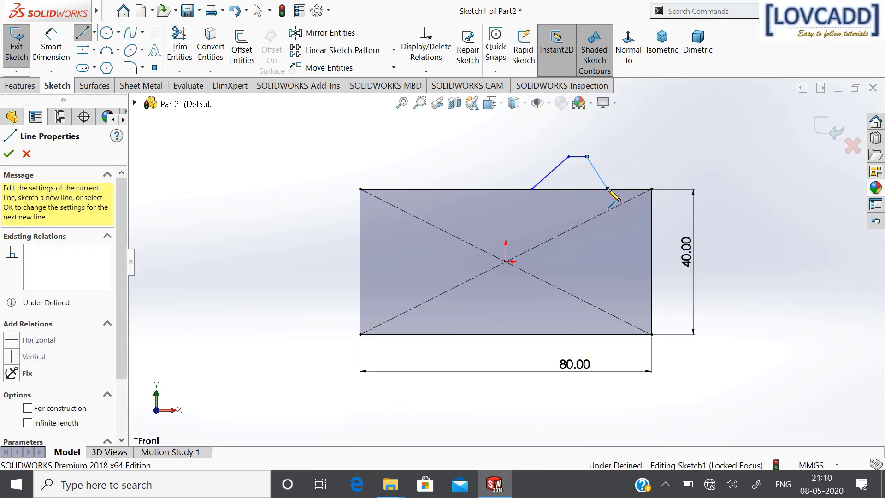
{"action": "right_click", "coordinate": [608, 190]}
{"action": "left_click", "coordinate": [631, 196]}
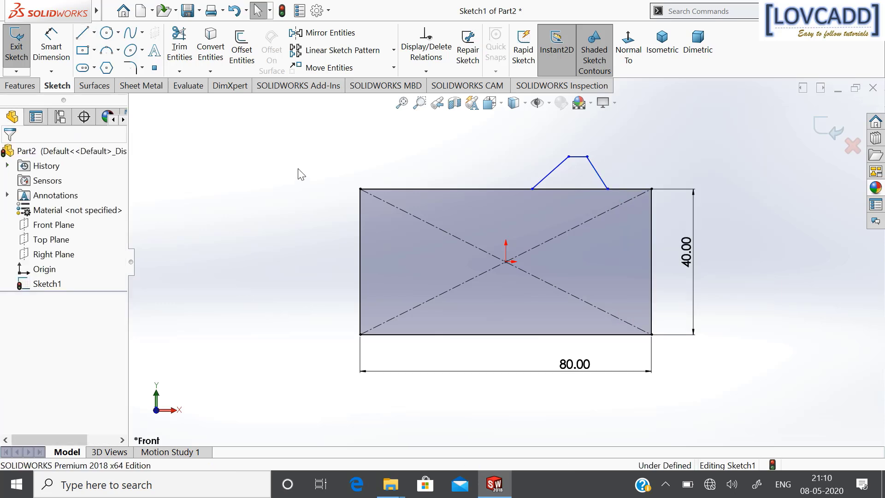
Step: Dimension the raised profile's left base point 35.7 mm from the rectangle's left edge
{"action": "left_click", "coordinate": [53, 60]}
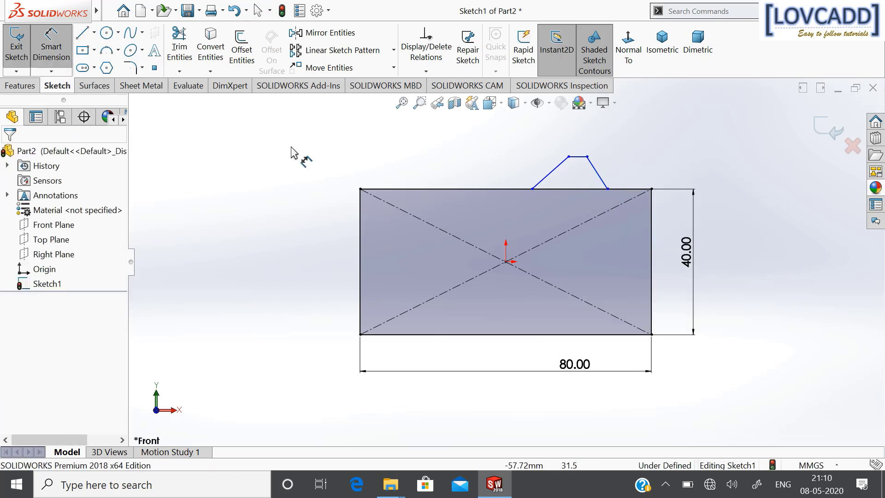
{"action": "left_click", "coordinate": [532, 189]}
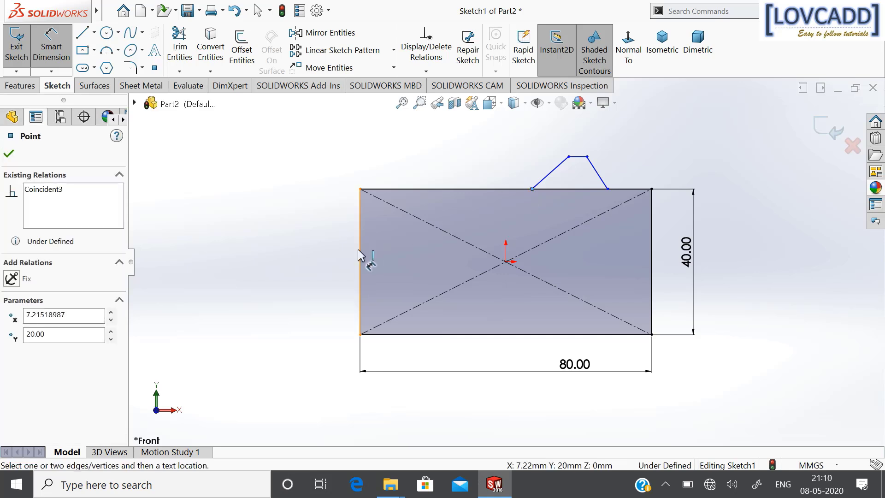
{"action": "left_click", "coordinate": [360, 254]}
{"action": "left_click", "coordinate": [438, 161]}
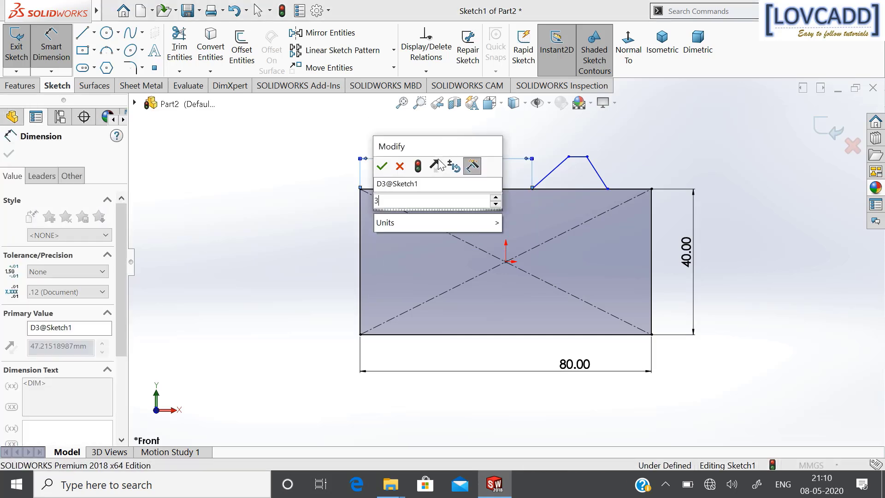
{"action": "type", "text": "35.7"}
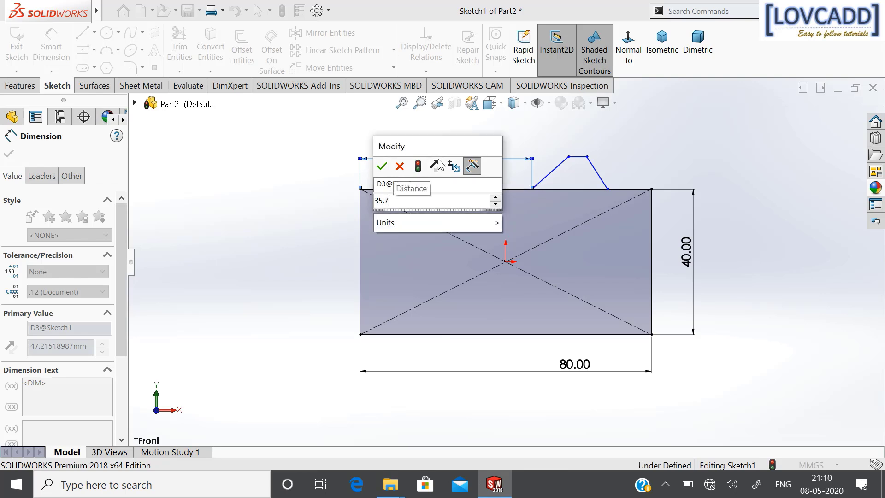
{"action": "key", "text": "Return"}
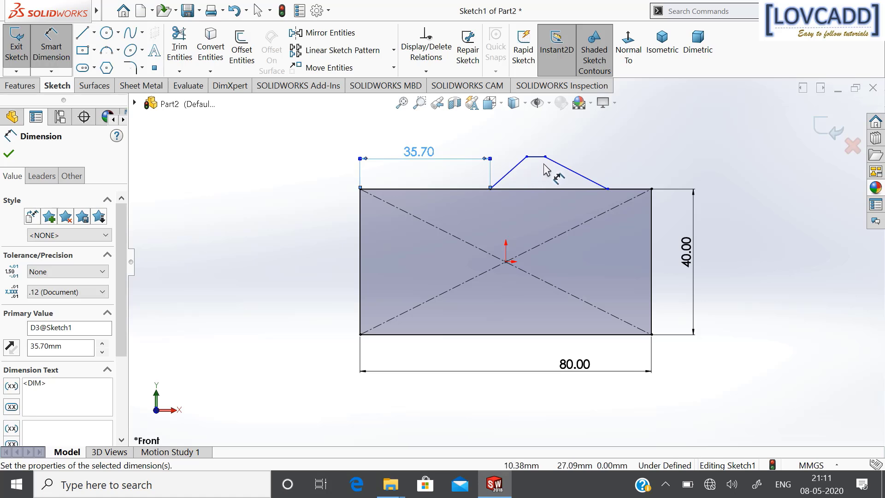
Step: Dimension the right end of the profile's short upper line 55.44 mm from the rectangle's left edge
{"action": "left_click", "coordinate": [546, 157]}
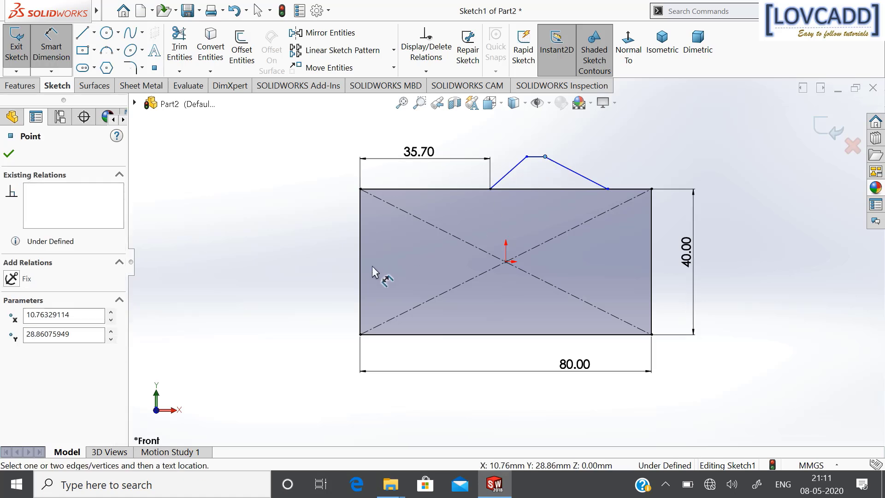
{"action": "left_click", "coordinate": [361, 266]}
{"action": "left_click", "coordinate": [428, 133]}
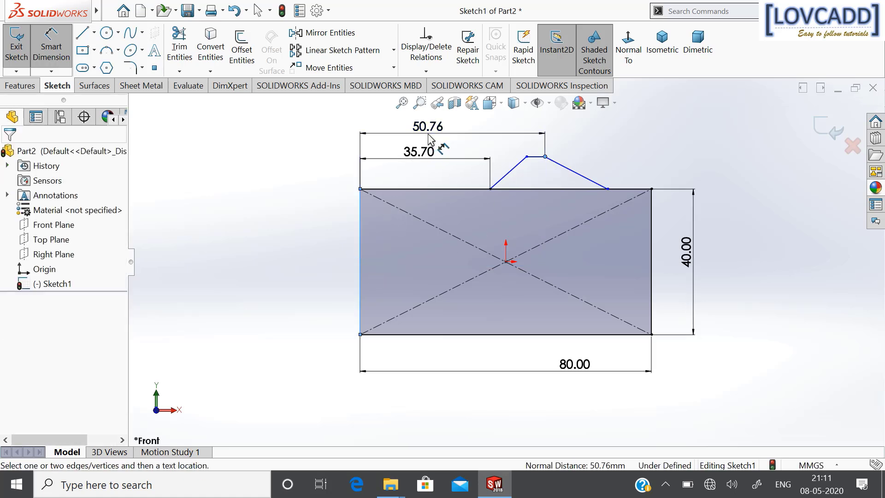
{"action": "type", "text": "5"}
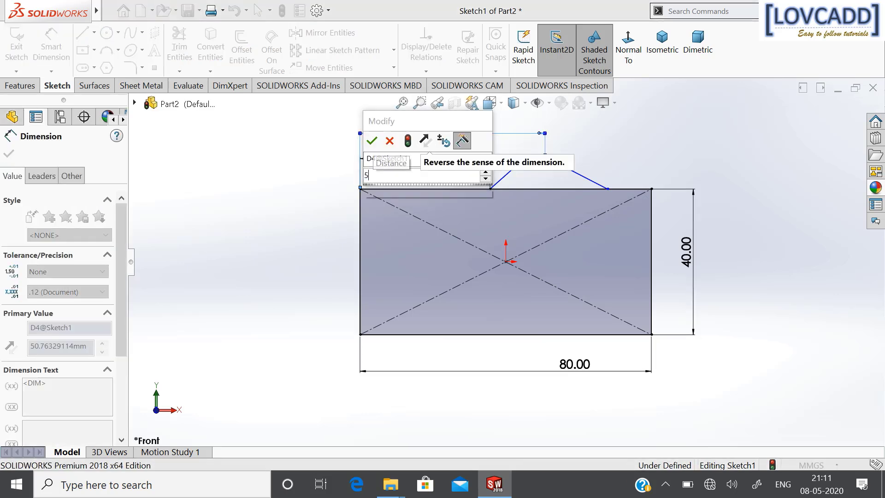
{"action": "type", "text": "5.44"}
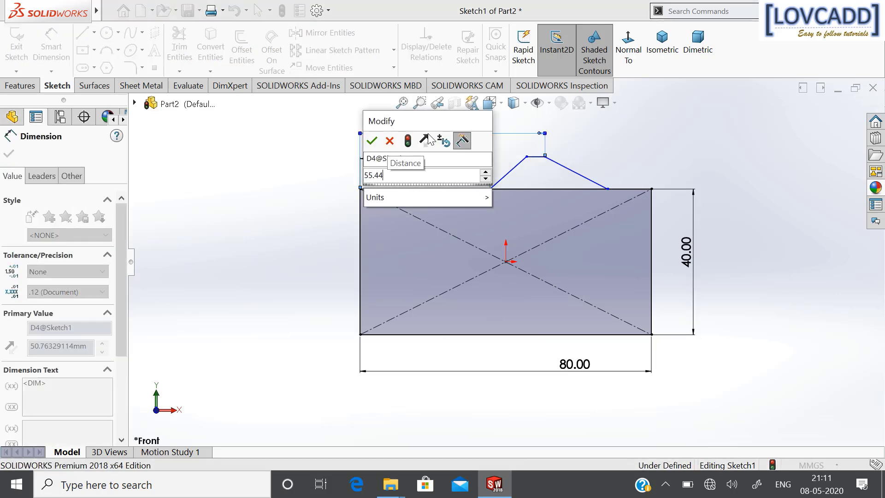
{"action": "key", "text": "Escape"}
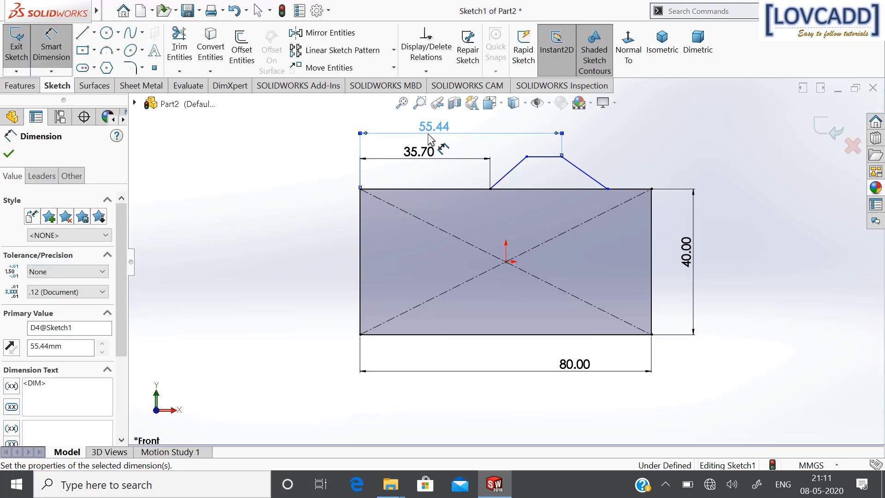
Step: Dimension the profile's short upper line 50 mm above the rectangle's lower edge
{"action": "left_click", "coordinate": [542, 158]}
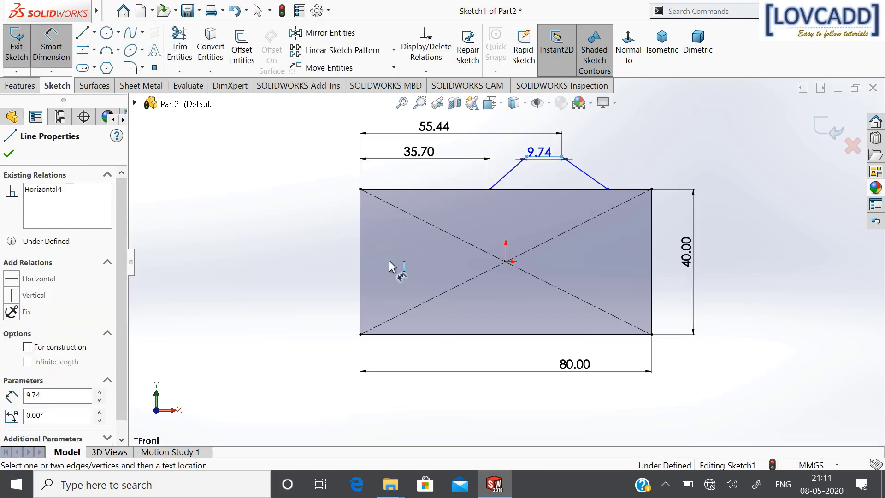
{"action": "left_click", "coordinate": [390, 335]}
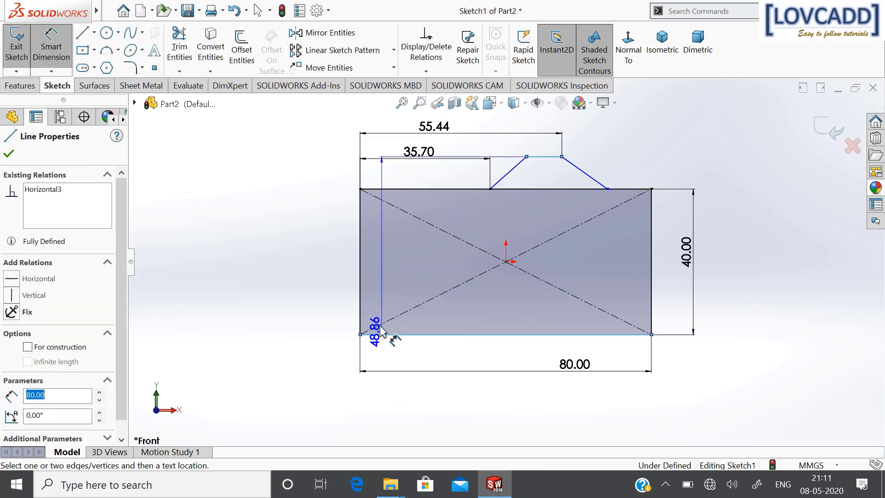
{"action": "left_click", "coordinate": [297, 266]}
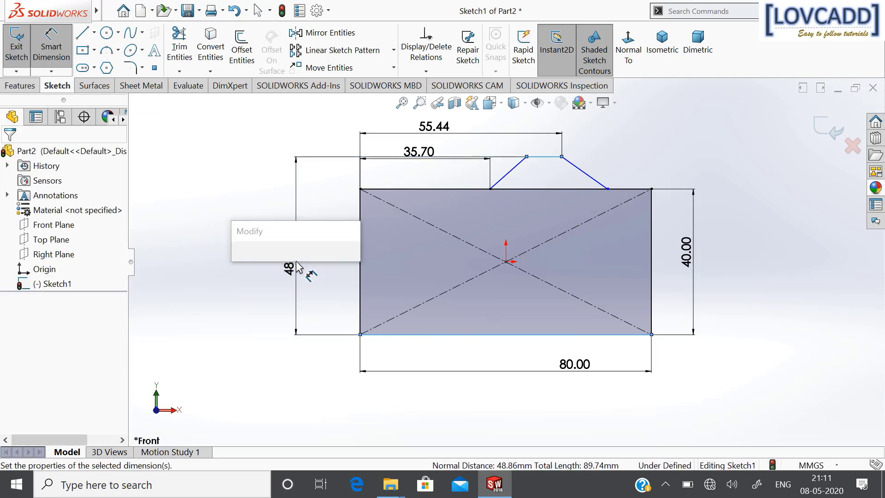
{"action": "type", "text": "50"}
{"action": "key", "text": "Return"}
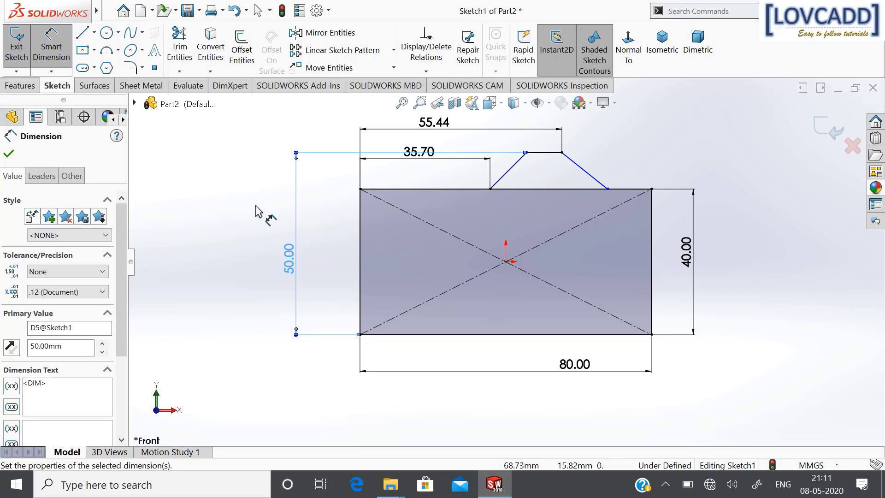
Step: Set the outer angle between the profile's left sloped line and the rectangle's upper edge to 145 degrees
{"action": "left_click", "coordinate": [502, 182]}
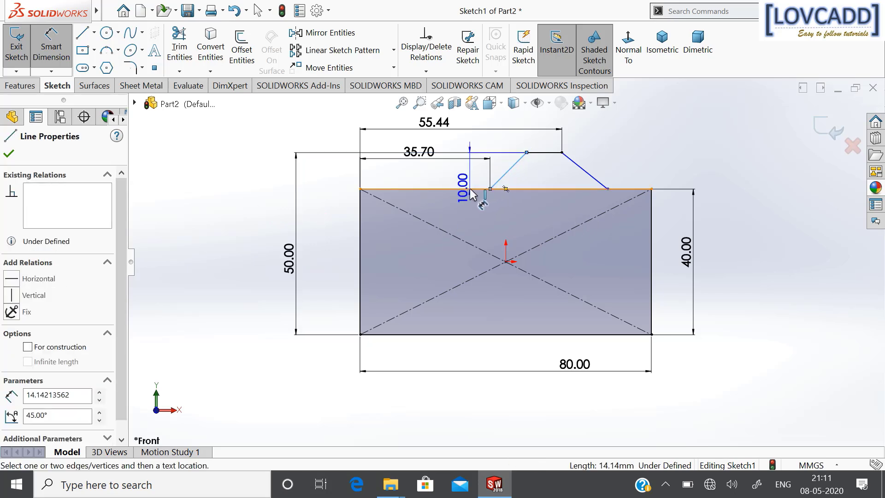
{"action": "left_click", "coordinate": [471, 189]}
{"action": "left_click", "coordinate": [475, 178]}
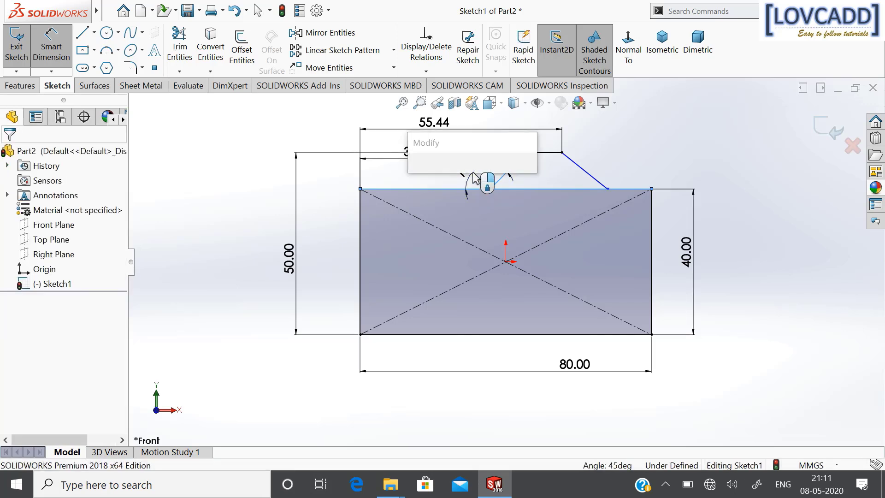
{"action": "type", "text": "14"}
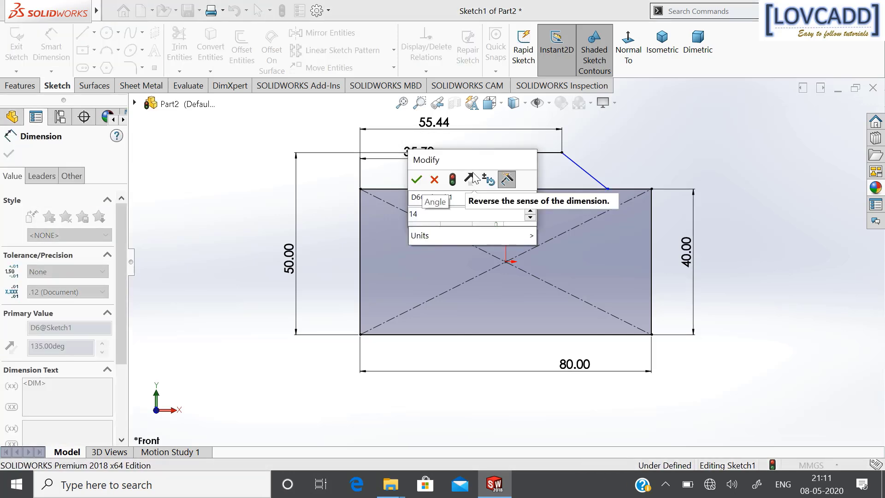
{"action": "type", "text": "5"}
{"action": "key", "text": "Return"}
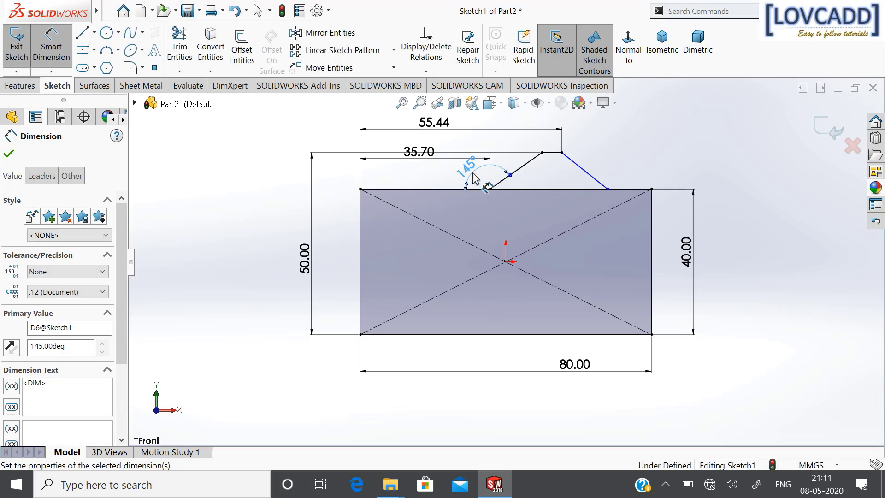
Step: Set the outer angle between the profile's right sloped line and the rectangle's upper edge to 110 degrees
{"action": "left_click", "coordinate": [593, 177]}
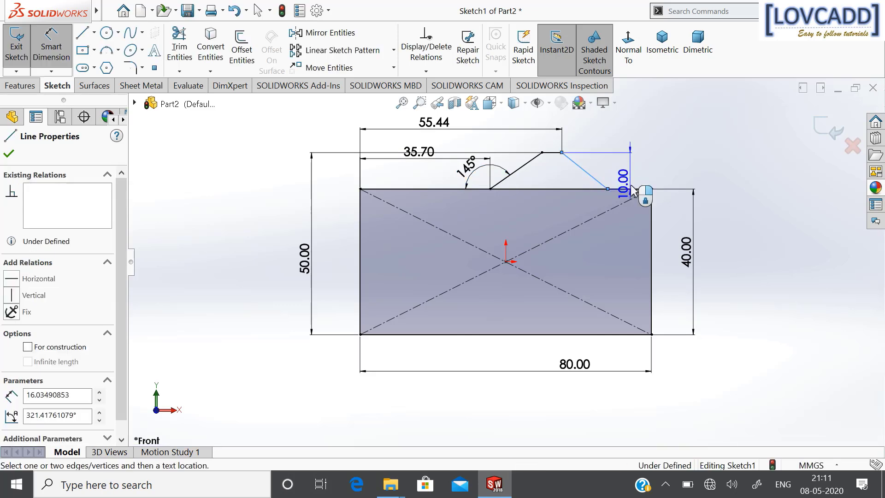
{"action": "left_click", "coordinate": [636, 189]}
{"action": "left_click", "coordinate": [628, 176]}
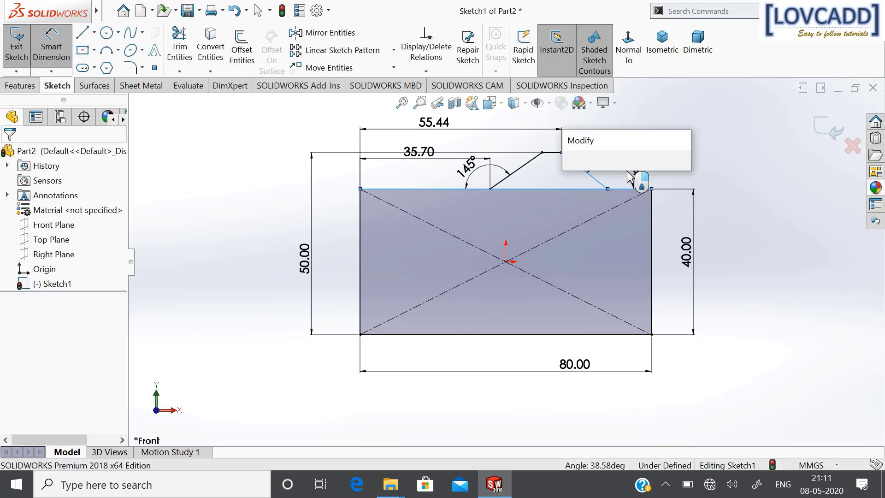
{"action": "type", "text": "110"}
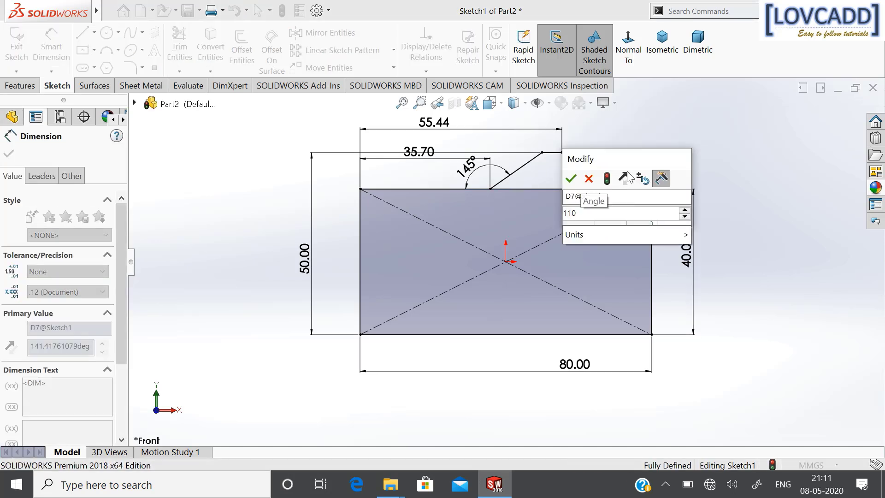
{"action": "key", "text": "Return"}
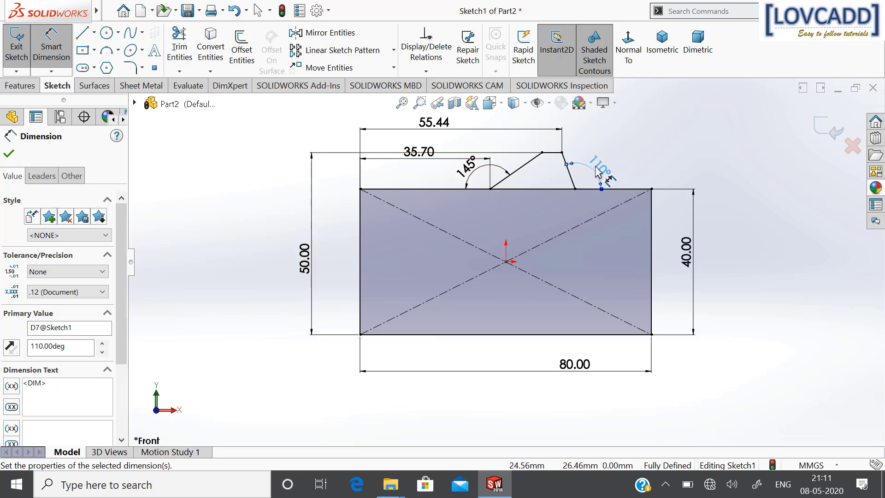
Step: Reposition the 110° and 145° angle dimensions and the 35.70 dimension so they no longer overlap
{"action": "left_click_drag", "start_coordinate": [598, 172], "coordinate": [597, 164]}
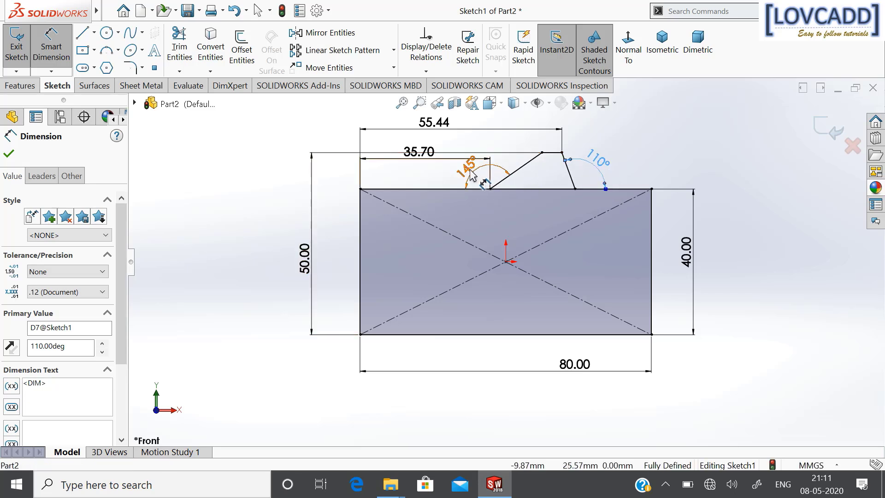
{"action": "left_click_drag", "start_coordinate": [471, 175], "coordinate": [420, 169]}
{"action": "left_click", "coordinate": [288, 163]}
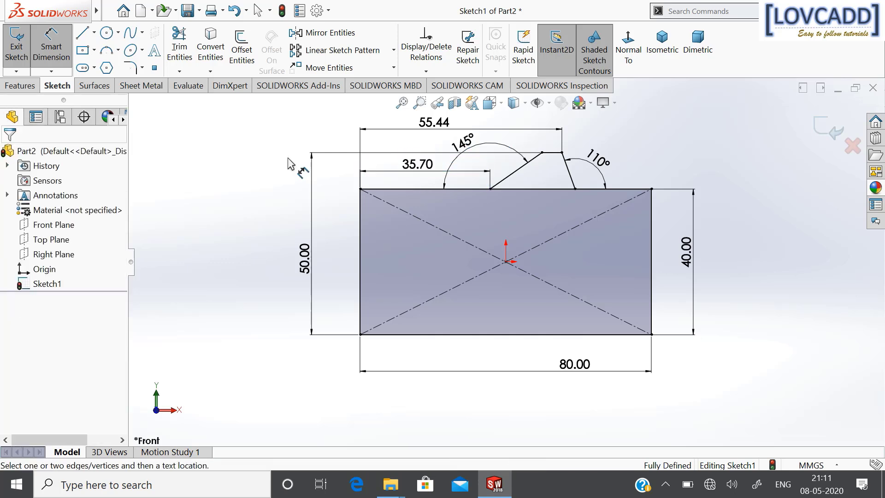
Step: Sketch a diagonal line about 48 mm long from the raised profile's left base point to the lower part of the rectangle's left edge
{"action": "left_click", "coordinate": [84, 35]}
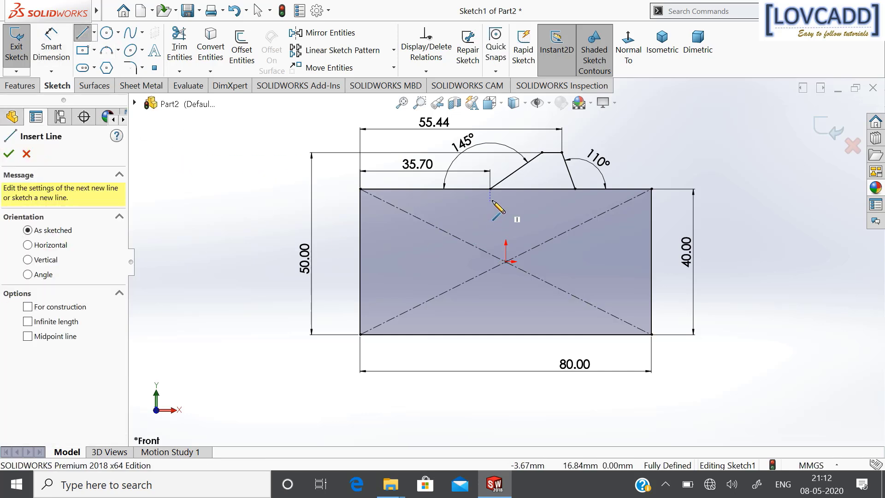
{"action": "left_click", "coordinate": [490, 190]}
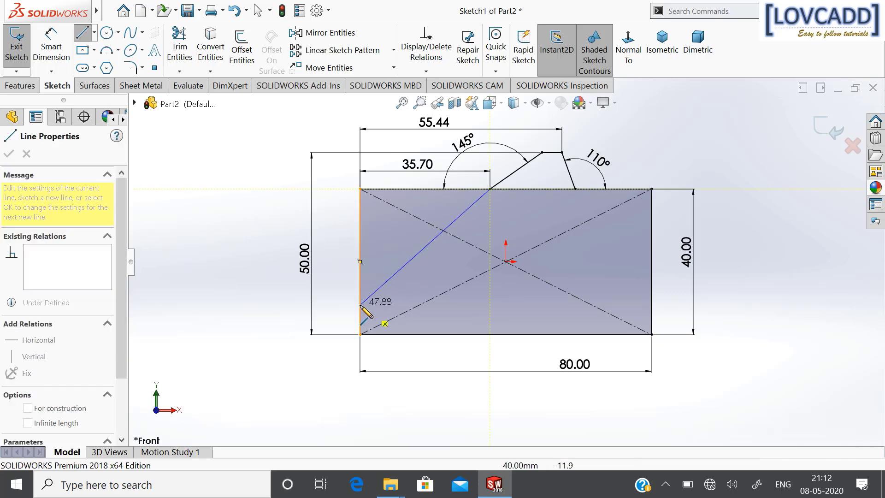
{"action": "left_click", "coordinate": [361, 305]}
{"action": "right_click", "coordinate": [361, 305]}
{"action": "left_click", "coordinate": [389, 316]}
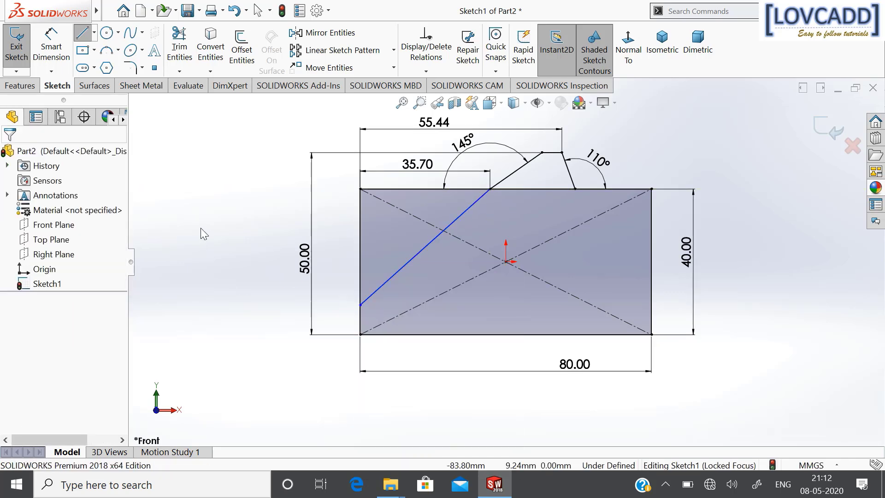
Step: Make the diagonal line inside the rectangle collinear with the raised profile's left sloped line
{"action": "left_click", "coordinate": [426, 71]}
{"action": "left_click", "coordinate": [437, 101]}
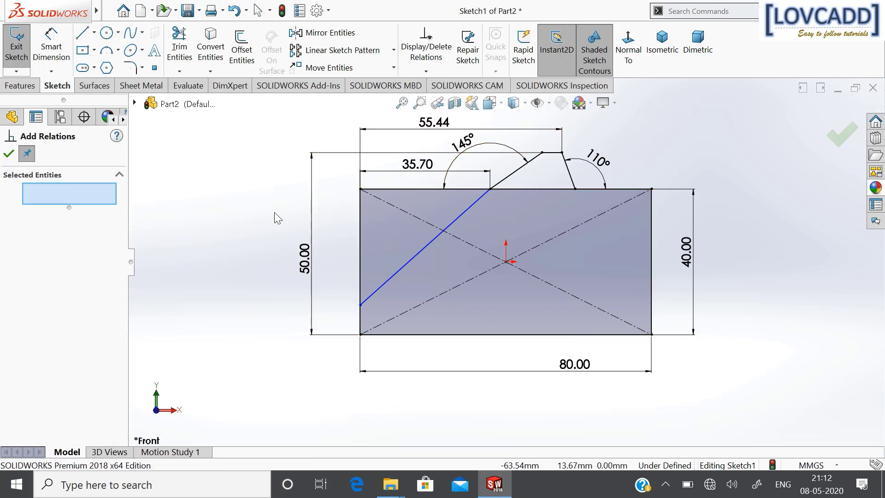
{"action": "left_click", "coordinate": [467, 211]}
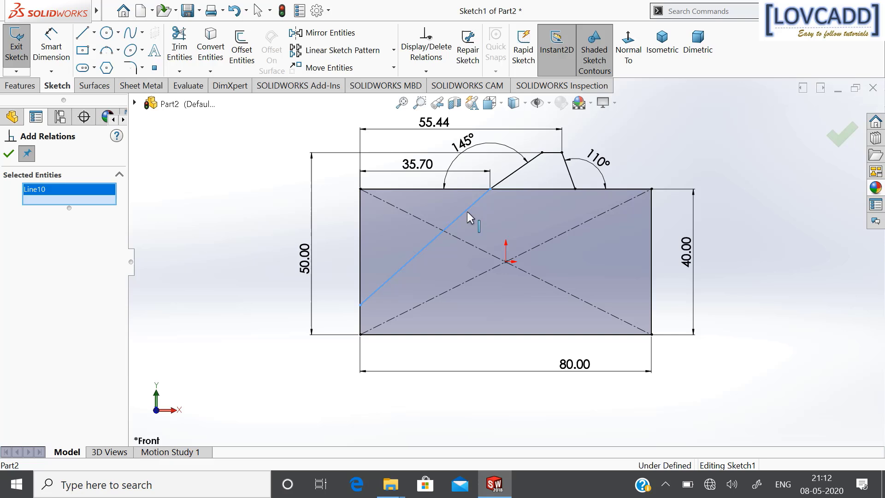
{"action": "left_click", "coordinate": [509, 175]}
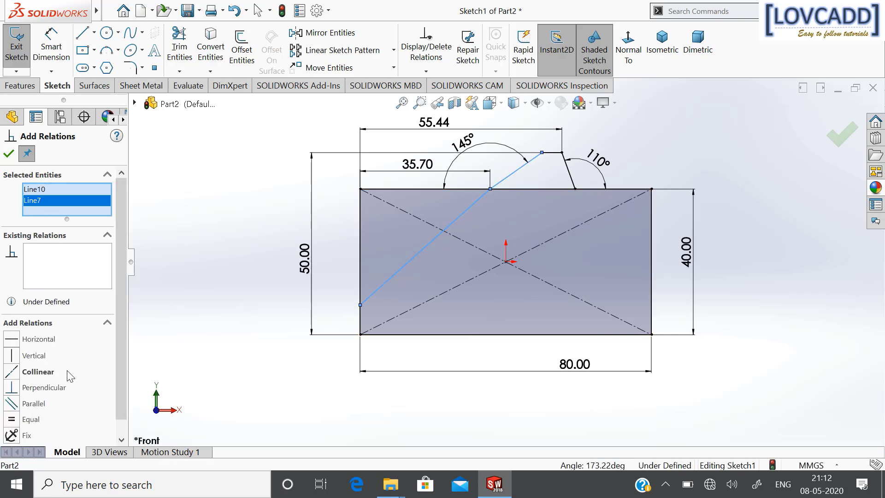
{"action": "left_click", "coordinate": [37, 372]}
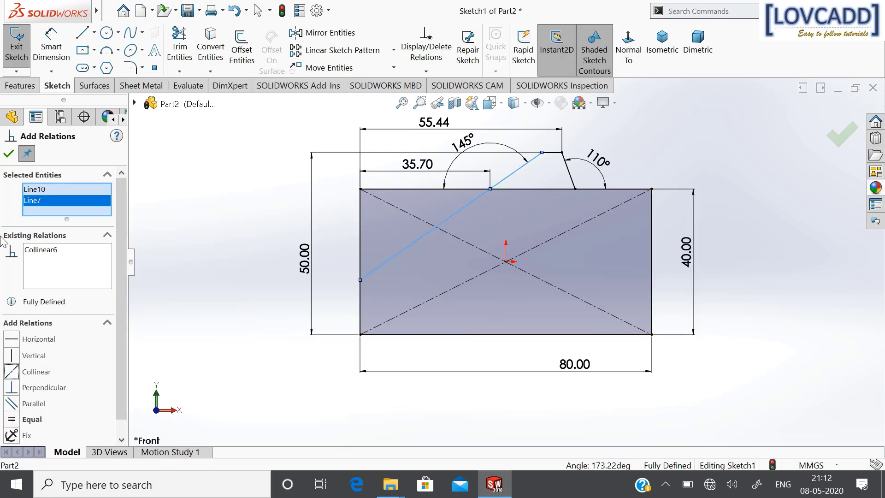
{"action": "left_click", "coordinate": [9, 156]}
{"action": "left_click", "coordinate": [206, 235]}
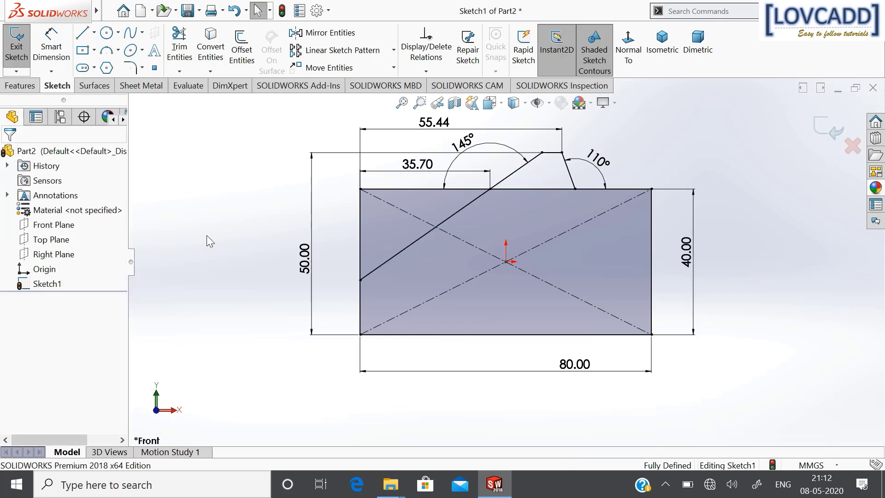
Step: Sketch a line about 31 mm long down from the raised profile's right base point, continued horizontally to the rectangle's right edge
{"action": "left_click", "coordinate": [81, 34]}
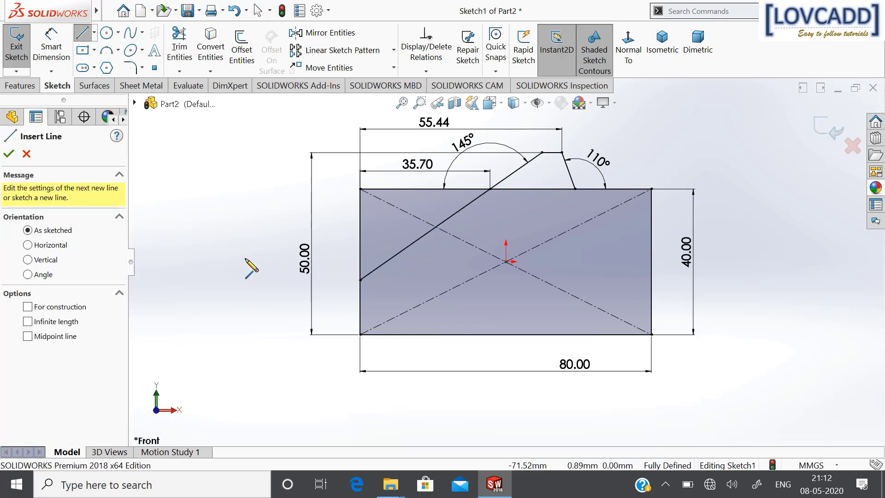
{"action": "left_click", "coordinate": [576, 189]}
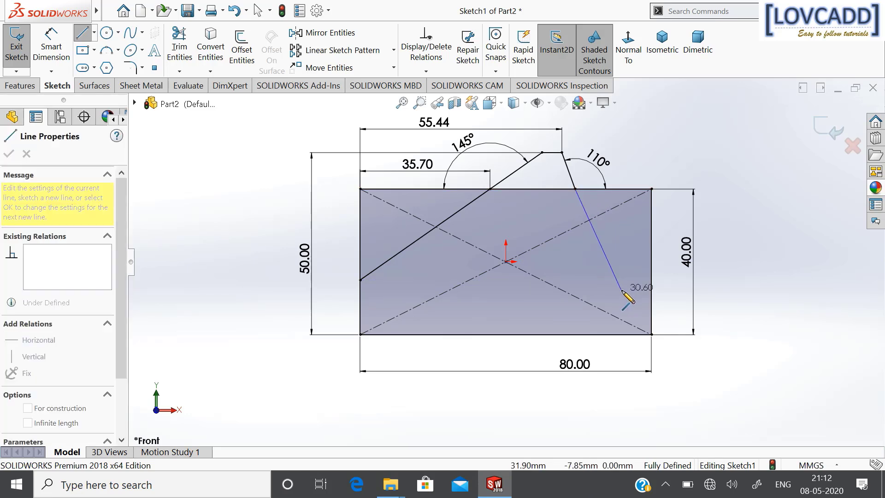
{"action": "left_click", "coordinate": [622, 291]}
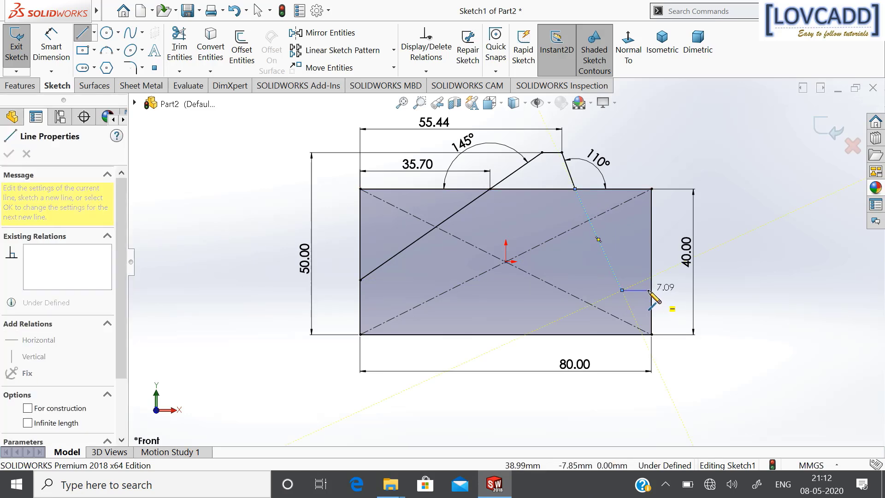
{"action": "left_click", "coordinate": [652, 290]}
{"action": "right_click", "coordinate": [658, 296]}
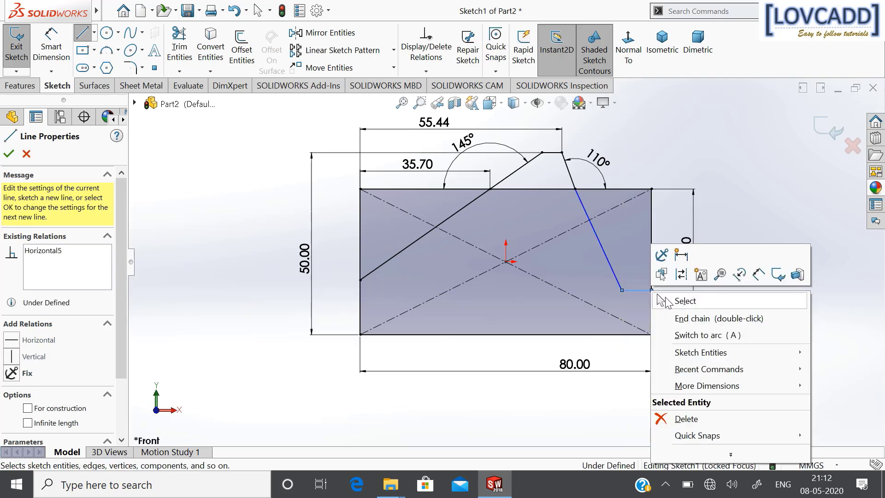
{"action": "left_click", "coordinate": [685, 300]}
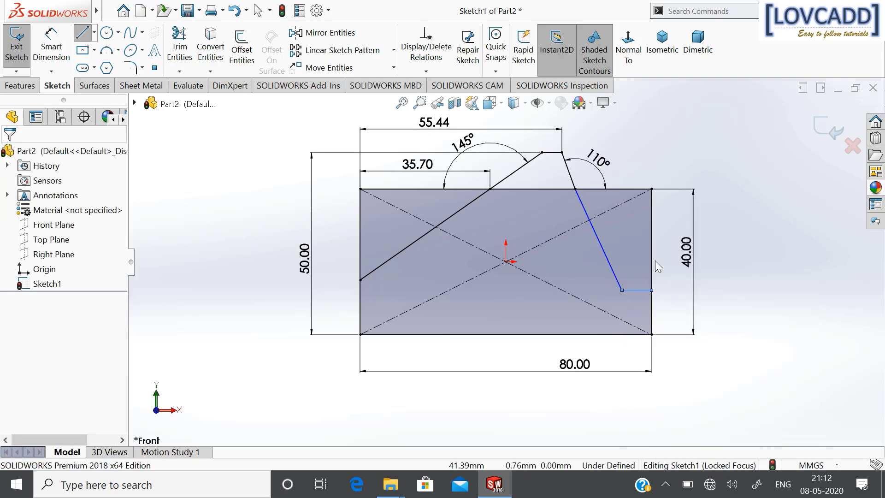
Step: Make the new slanted line inside the rectangle collinear with the raised profile's right sloped line
{"action": "left_click", "coordinate": [426, 72]}
{"action": "left_click", "coordinate": [429, 159]}
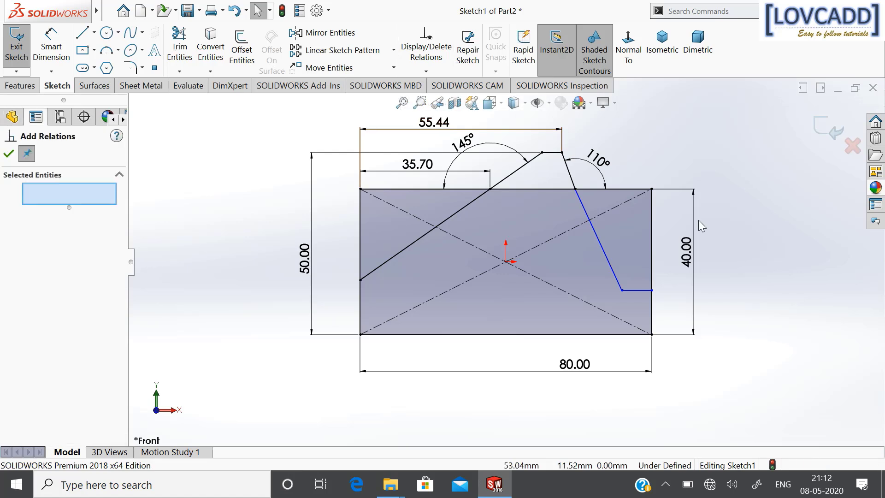
{"action": "left_click", "coordinate": [570, 182]}
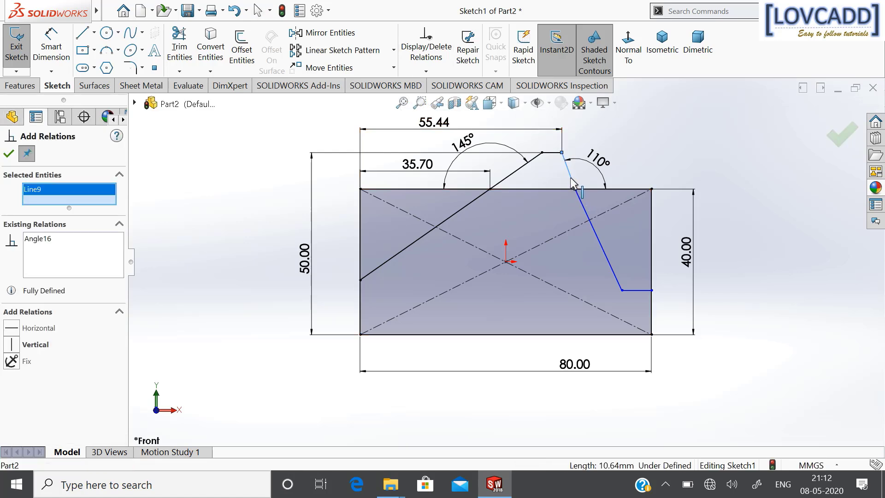
{"action": "left_click", "coordinate": [589, 224]}
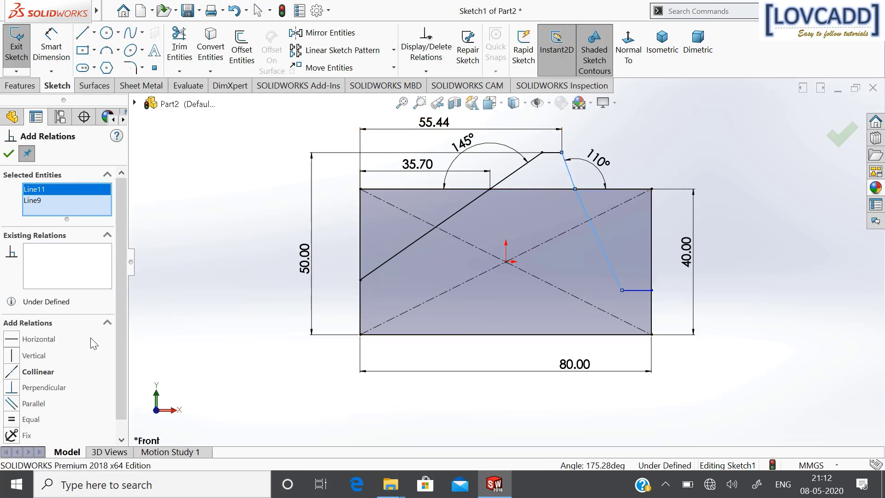
{"action": "left_click", "coordinate": [36, 378]}
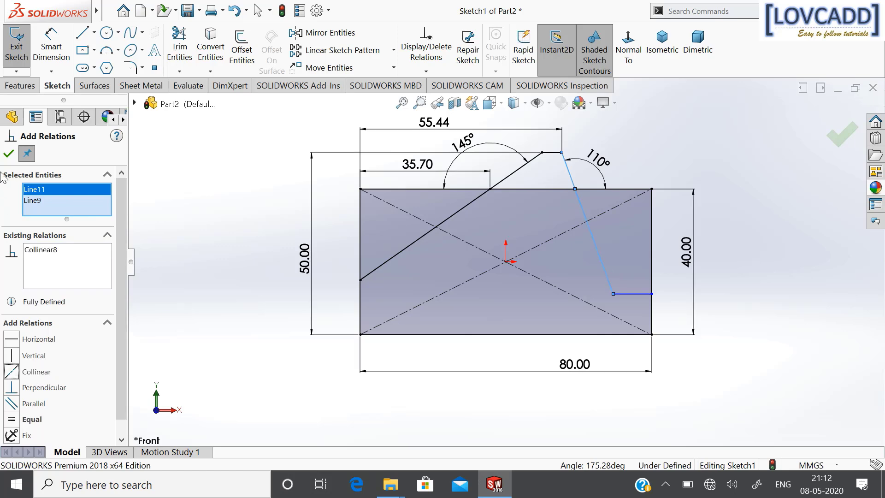
{"action": "left_click", "coordinate": [8, 156]}
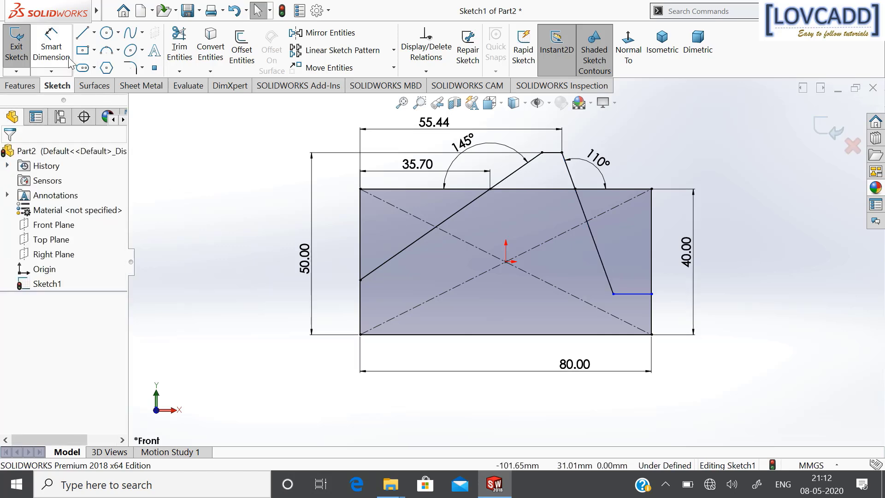
Step: Dimension the short horizontal line 10 mm above the rectangle's bottom edge
{"action": "left_click", "coordinate": [56, 53]}
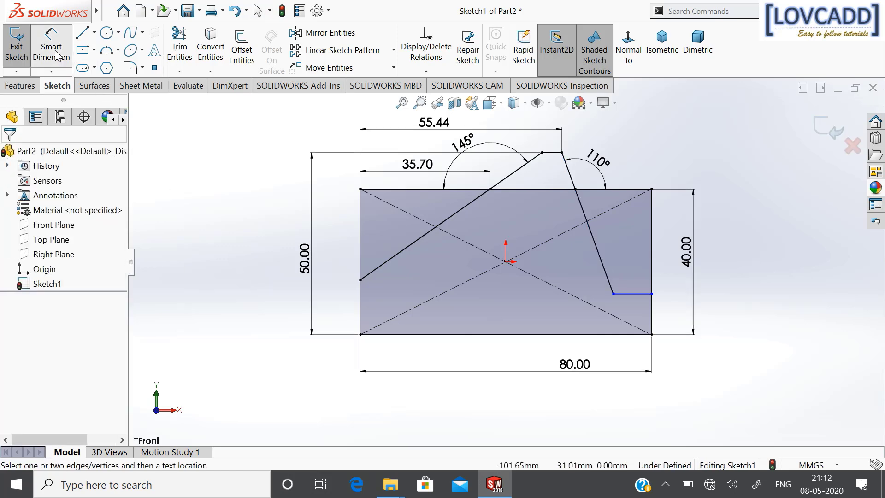
{"action": "left_click", "coordinate": [629, 337]}
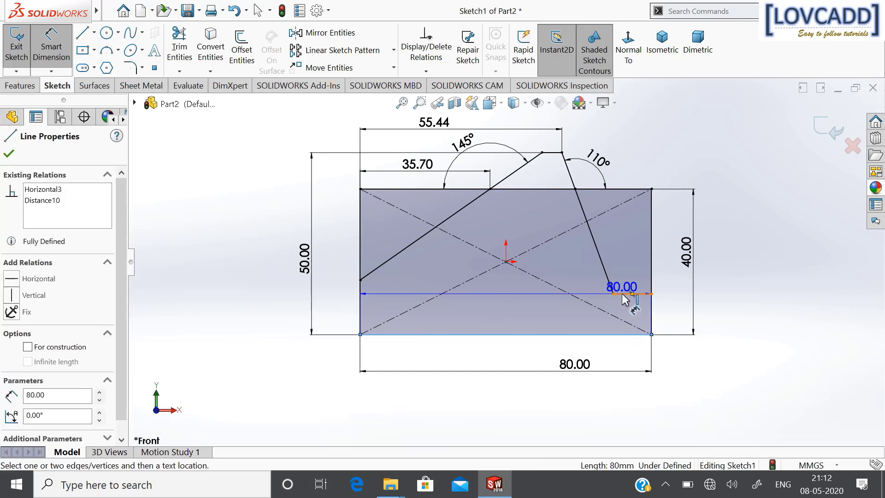
{"action": "left_click", "coordinate": [632, 294]}
{"action": "left_click", "coordinate": [672, 325]}
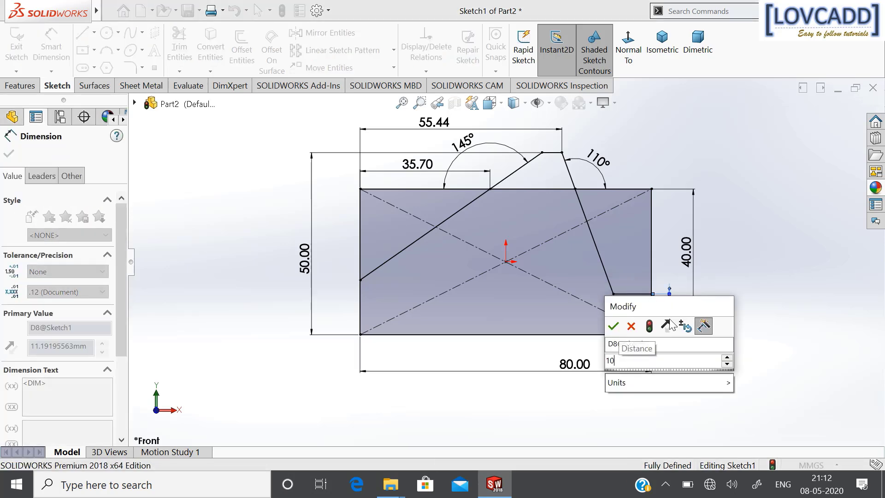
{"action": "type", "text": "10"}
{"action": "key", "text": "Return"}
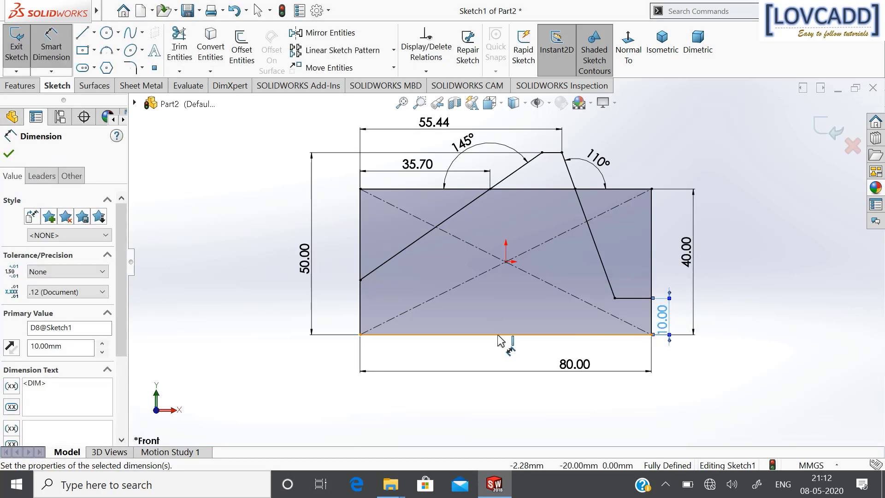
Step: Sketch a circle about 13 mm in diameter centred on the rectangle's bottom edge, right of the origin
{"action": "left_click", "coordinate": [107, 37]}
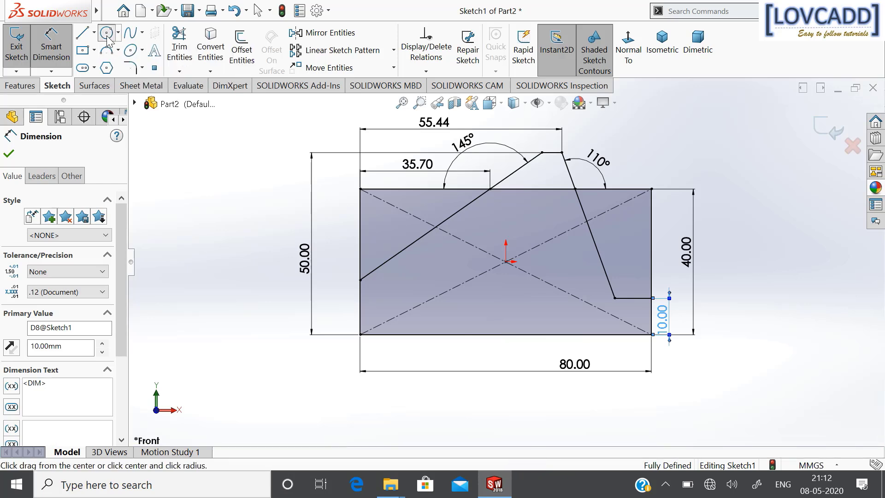
{"action": "left_click", "coordinate": [555, 334]}
{"action": "left_click", "coordinate": [559, 359]}
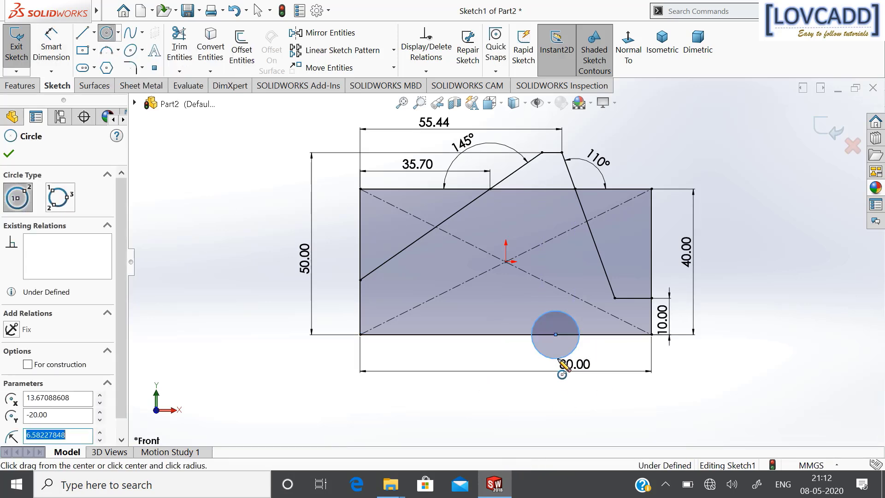
Step: Dimension the circle's centre 45 mm from the rectangle's left edge
{"action": "left_click", "coordinate": [50, 49]}
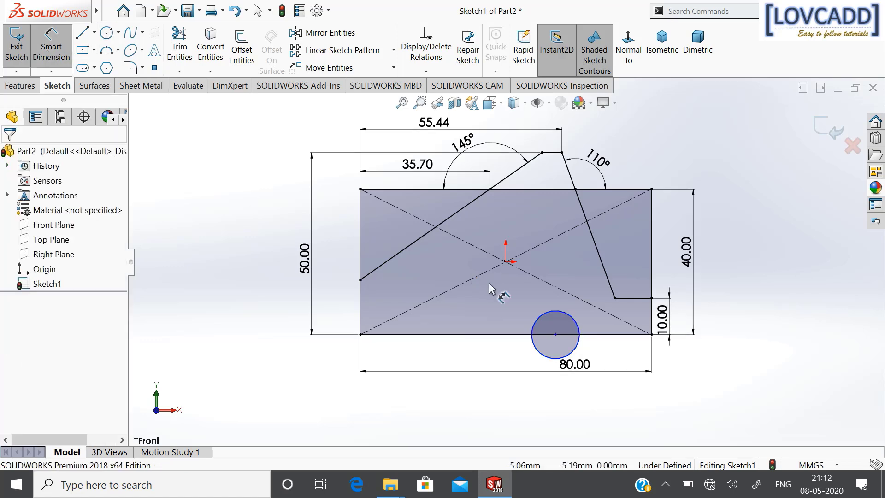
{"action": "left_click", "coordinate": [556, 334]}
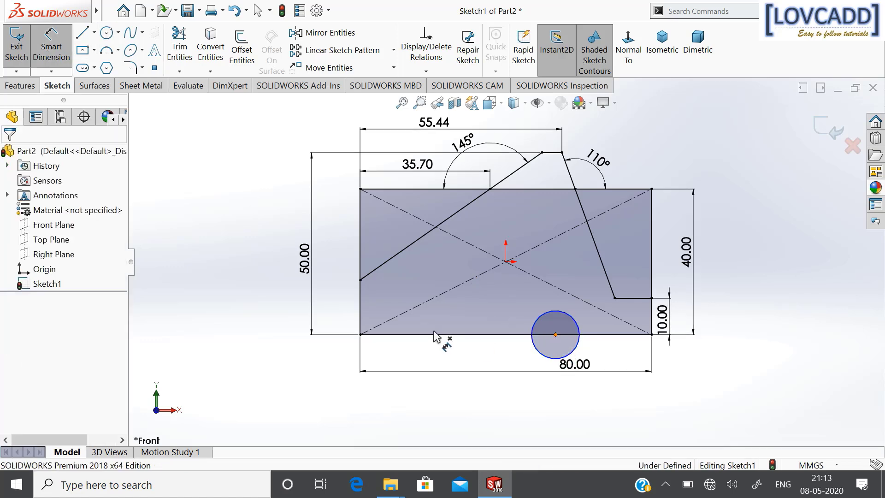
{"action": "left_click", "coordinate": [360, 307]}
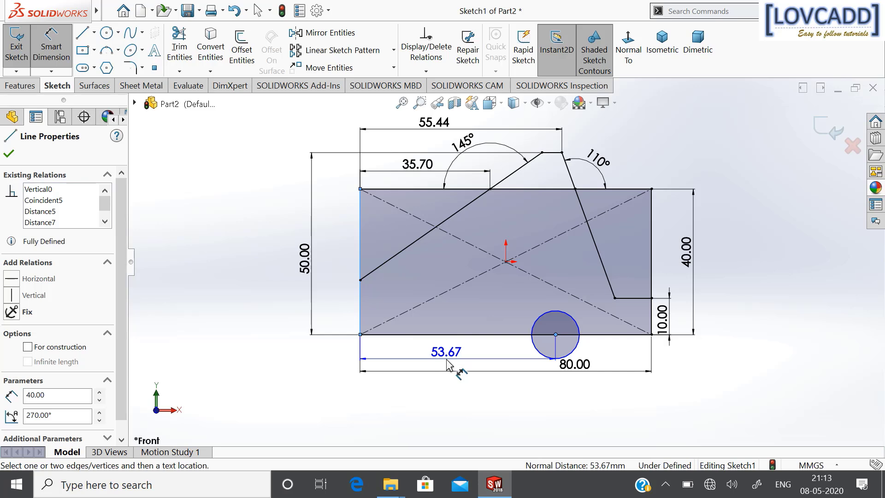
{"action": "left_click", "coordinate": [446, 396]}
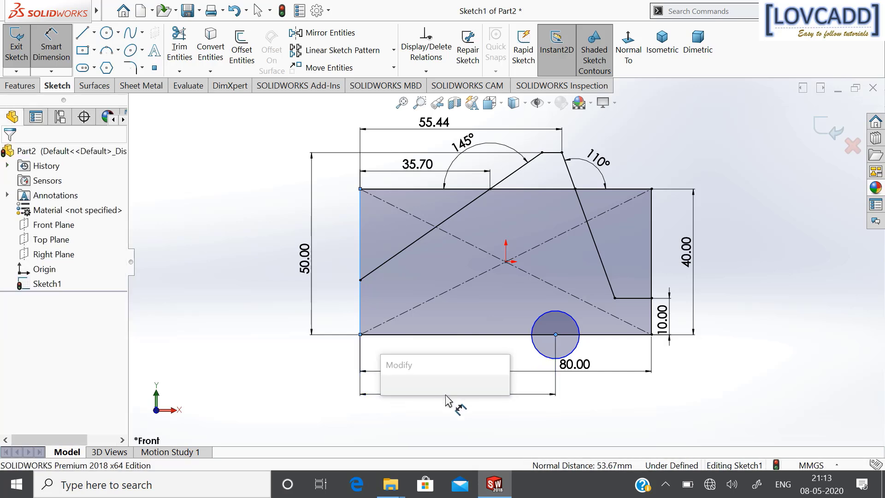
{"action": "key", "text": "Return"}
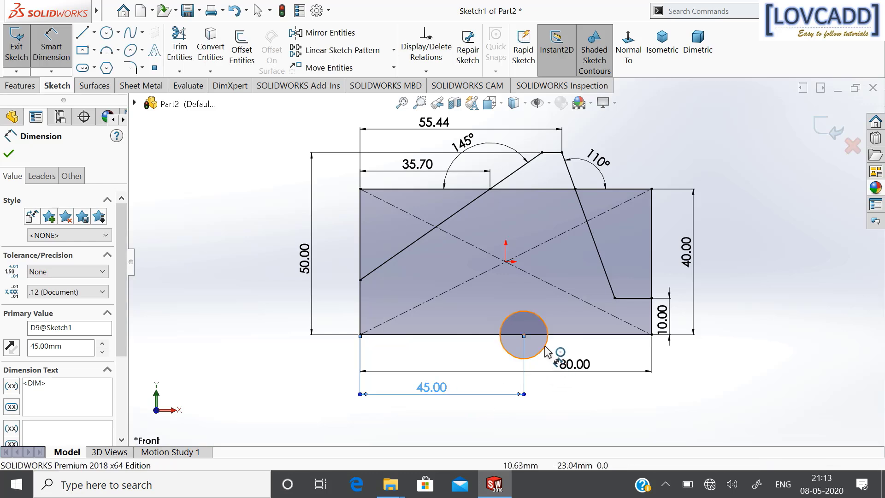
Step: Set the circle's diameter to 30 mm
{"action": "left_click", "coordinate": [545, 350]}
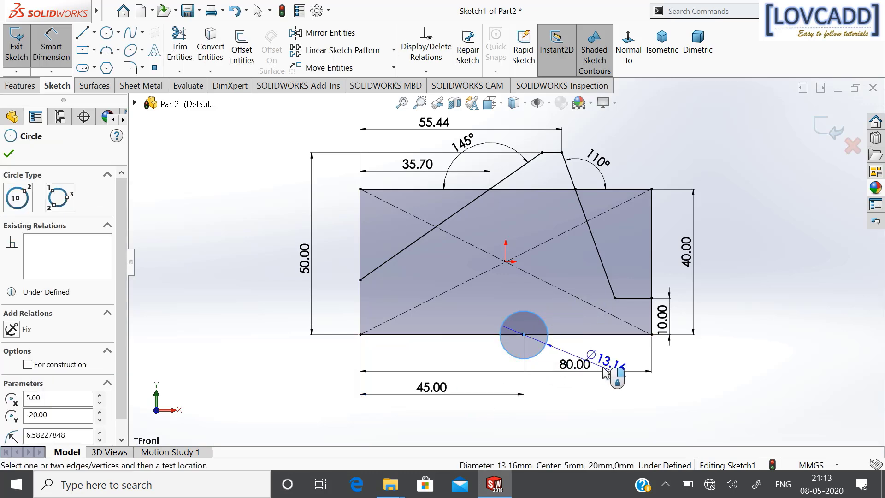
{"action": "left_click", "coordinate": [559, 408]}
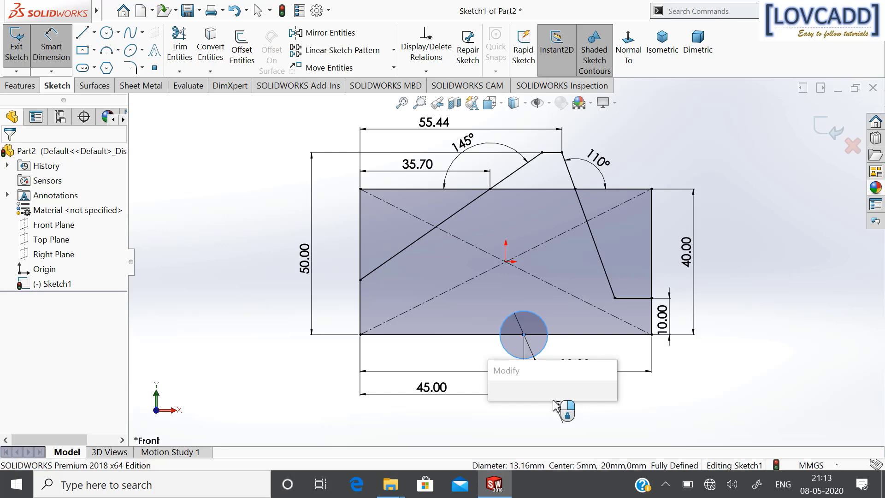
{"action": "type", "text": "30"}
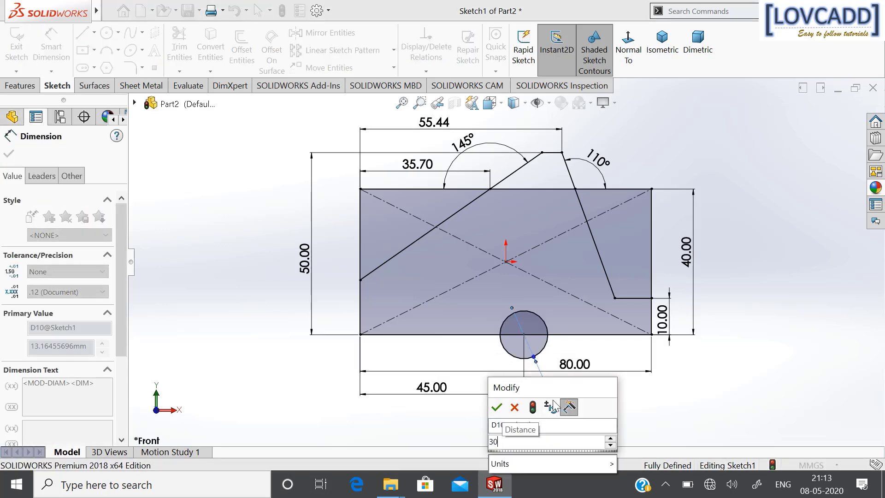
{"action": "key", "text": "Return"}
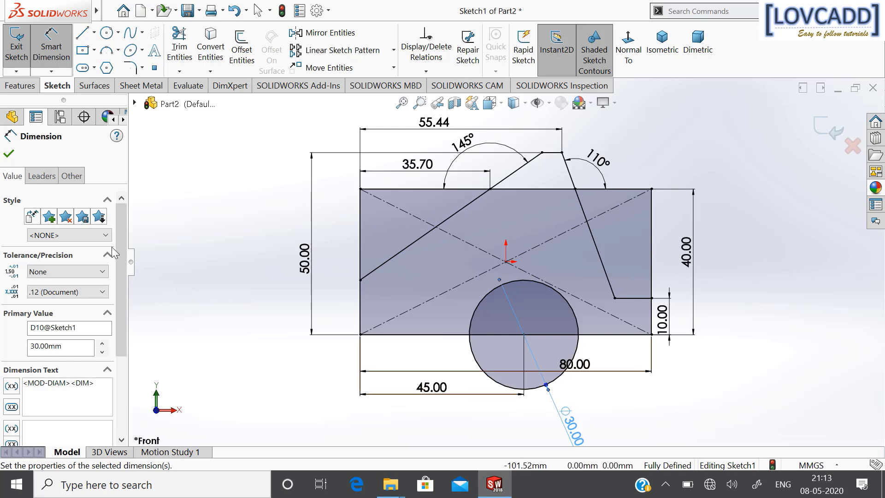
{"action": "left_click", "coordinate": [9, 155]}
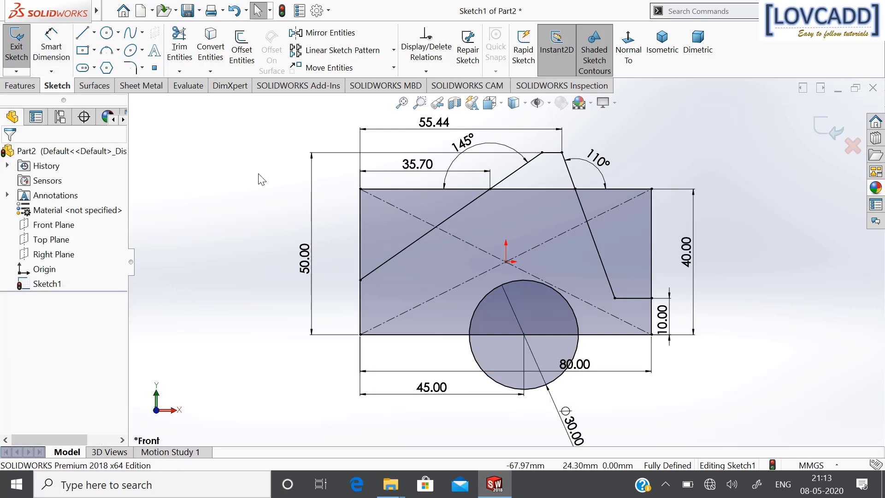
Step: Trim the rectangle's edges and construction diagonals outside the sloped profile, plus the circle's lower half and the bottom edge inside it
{"action": "left_click", "coordinate": [179, 48]}
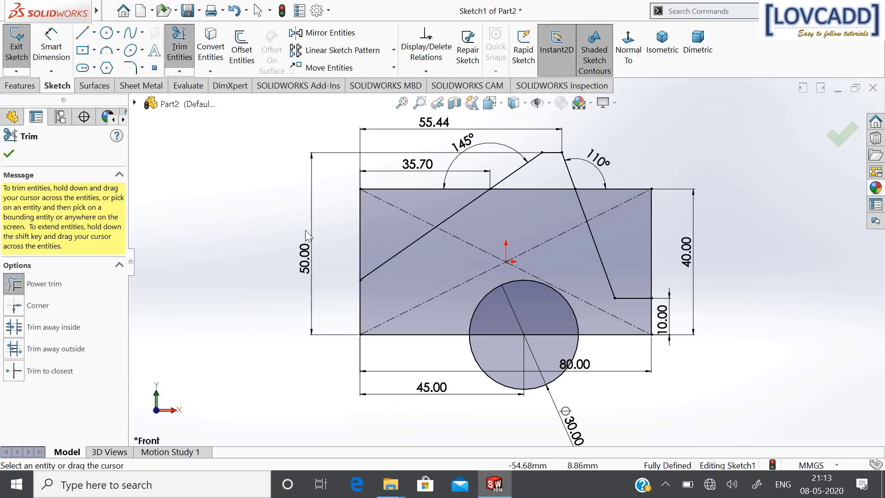
{"action": "mouse_move", "coordinate": [348, 225]}
{"action": "left_mouse_down"}
{"action": "mouse_move", "coordinate": [413, 209]}
{"action": "mouse_move", "coordinate": [410, 194]}
{"action": "left_mouse_up"}
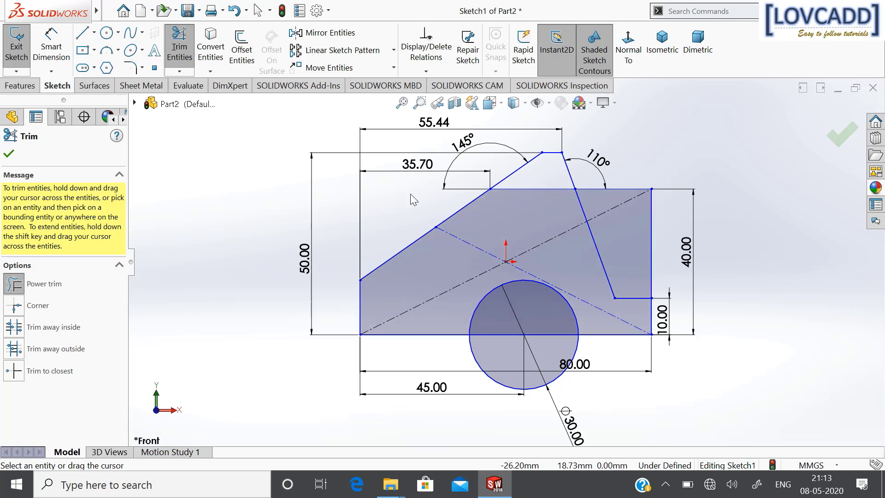
{"action": "mouse_move", "coordinate": [619, 171]}
{"action": "left_mouse_down"}
{"action": "mouse_move", "coordinate": [630, 209]}
{"action": "mouse_move", "coordinate": [662, 248]}
{"action": "left_mouse_up"}
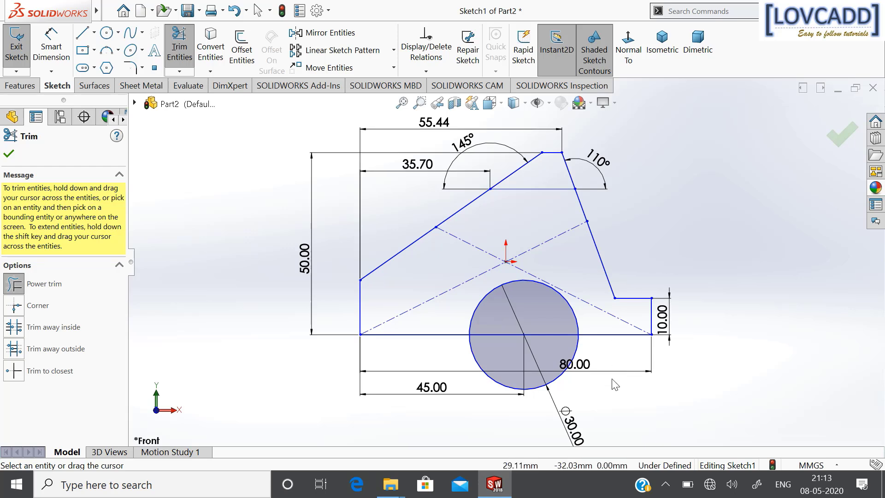
{"action": "mouse_move", "coordinate": [602, 348]}
{"action": "left_mouse_down"}
{"action": "mouse_move", "coordinate": [557, 346]}
{"action": "mouse_move", "coordinate": [548, 335]}
{"action": "left_mouse_up"}
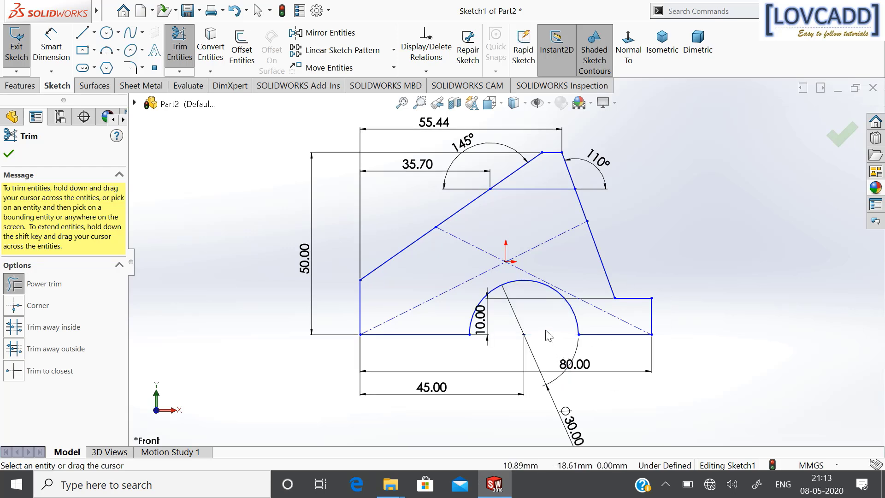
Step: Trim the leftover horizontal line between the two sloped sides of the profile
{"action": "left_click_drag", "start_coordinate": [545, 207], "coordinate": [544, 183]}
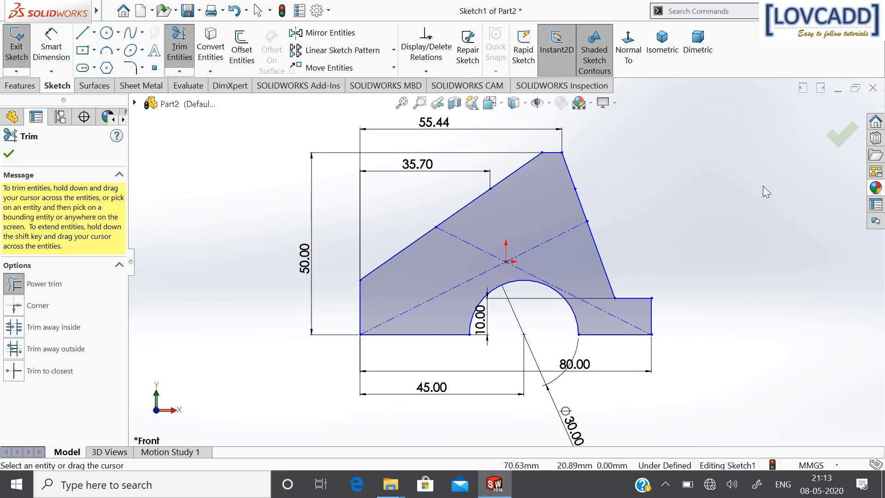
{"action": "left_click", "coordinate": [843, 136]}
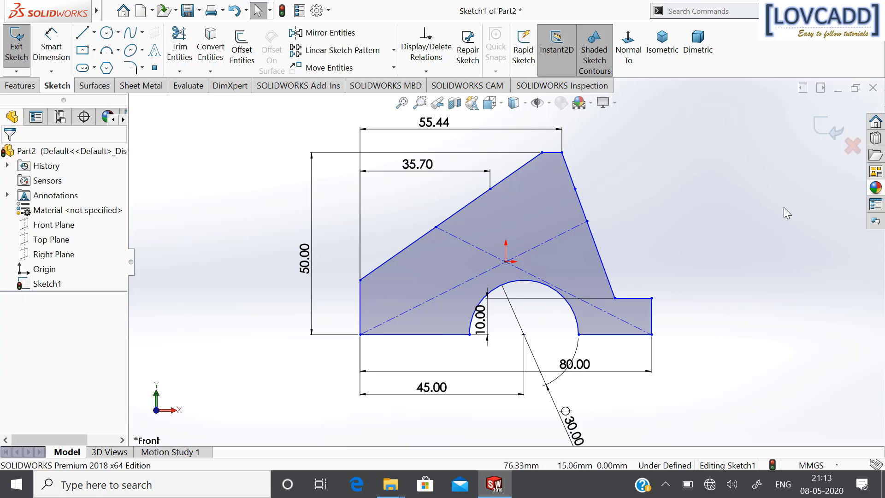
Step: Extrude the closed profile 50 mm as a boss using the Mid Plane end condition
{"action": "left_click", "coordinate": [20, 86]}
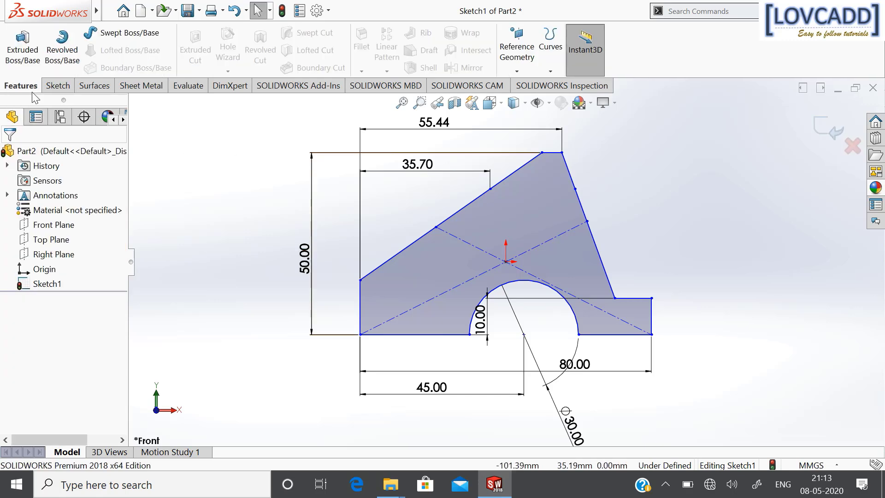
{"action": "left_click", "coordinate": [26, 64]}
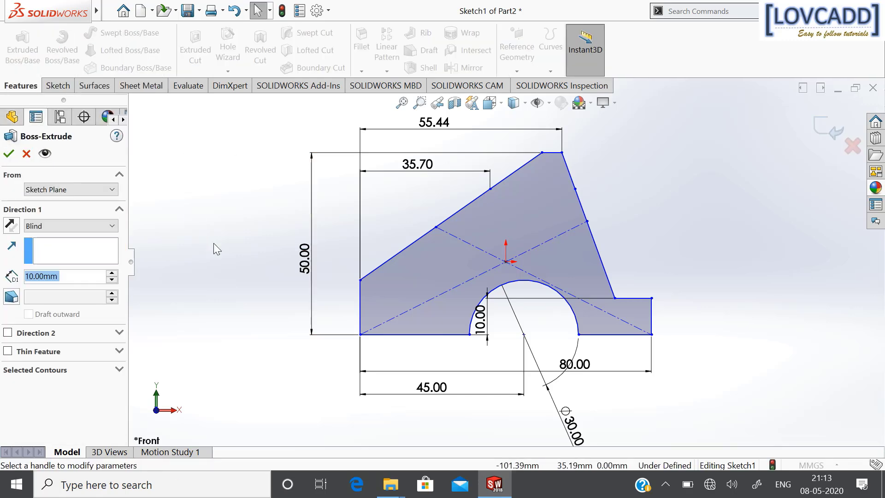
{"action": "left_click", "coordinate": [62, 226]}
{"action": "left_click", "coordinate": [57, 285]}
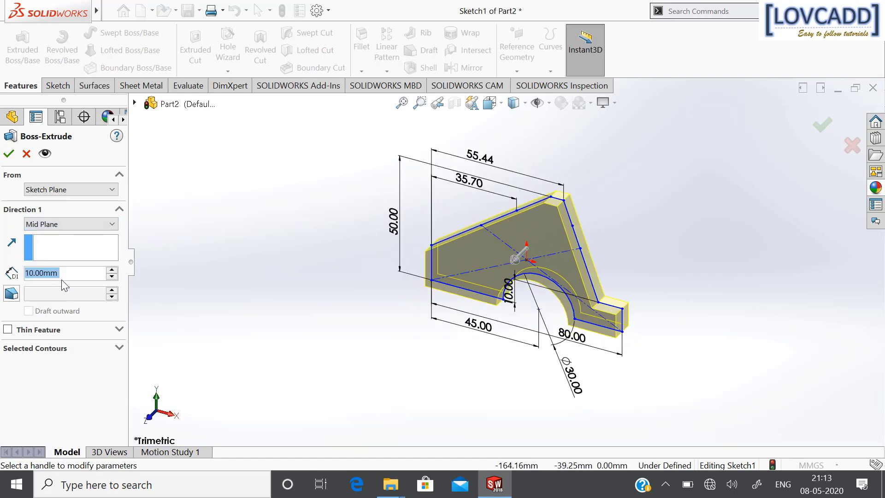
{"action": "type", "text": "0"}
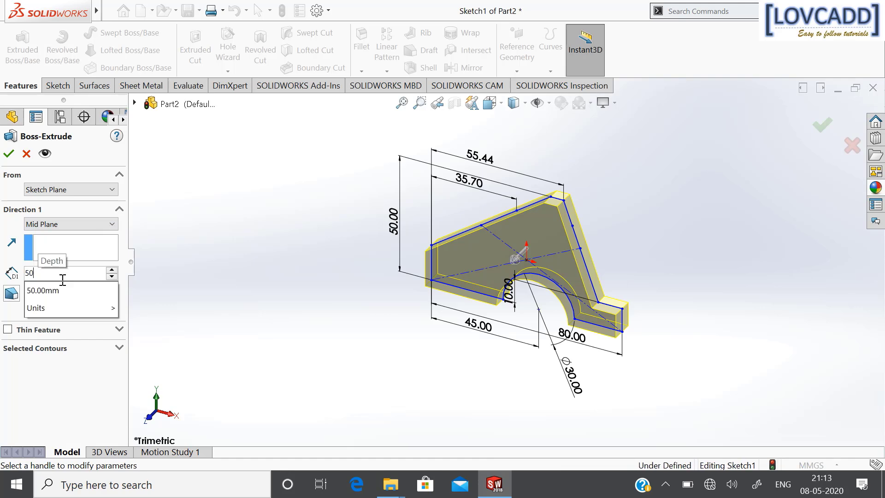
{"action": "key", "text": "Return"}
{"action": "left_click", "coordinate": [6, 155]}
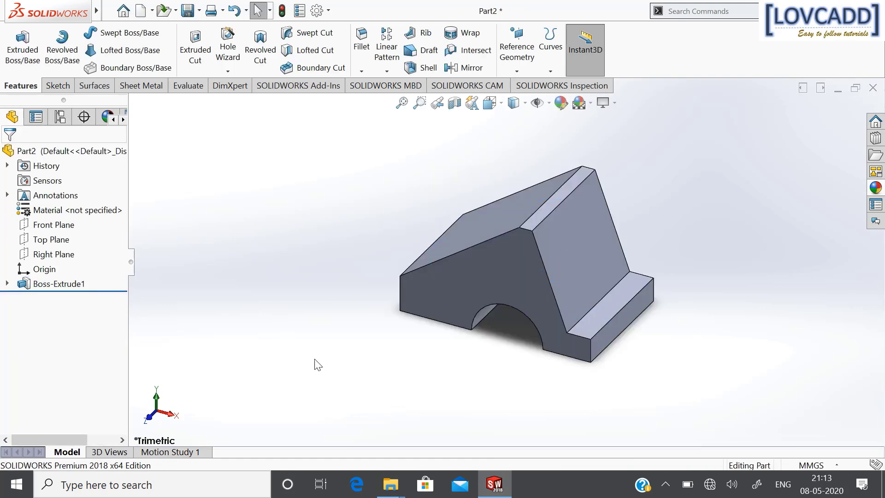
Step: Sketch a corner rectangle about 34 × 38 mm on the vertical end face below the long slope, starting on its bottom edge
{"action": "middle_click_drag", "start_coordinate": [316, 366], "coordinate": [372, 331]}
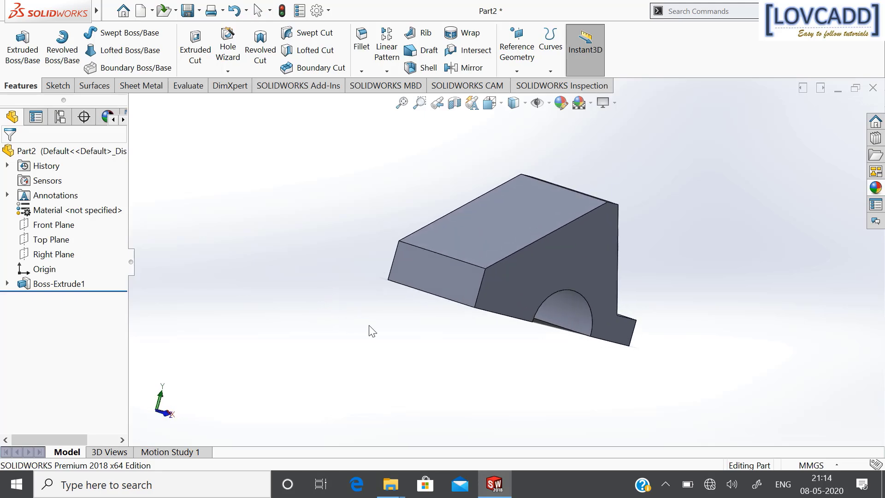
{"action": "right_click", "coordinate": [409, 271]}
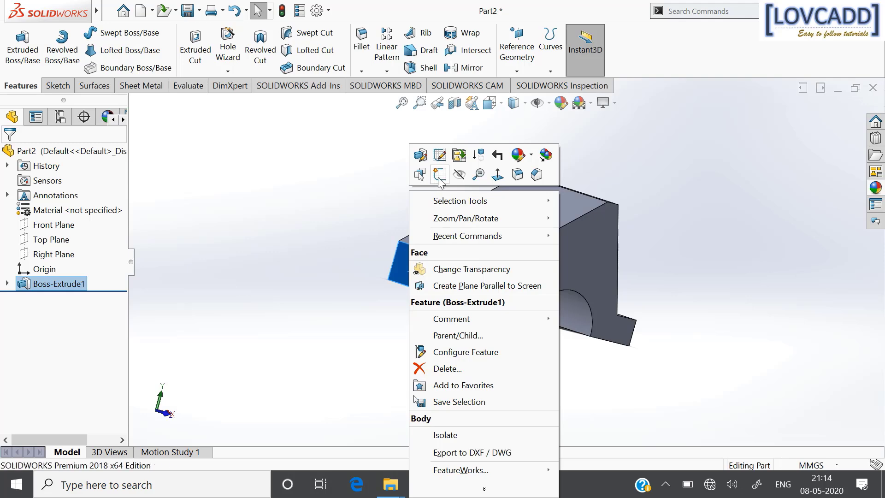
{"action": "left_click", "coordinate": [442, 154]}
{"action": "left_click", "coordinate": [628, 46]}
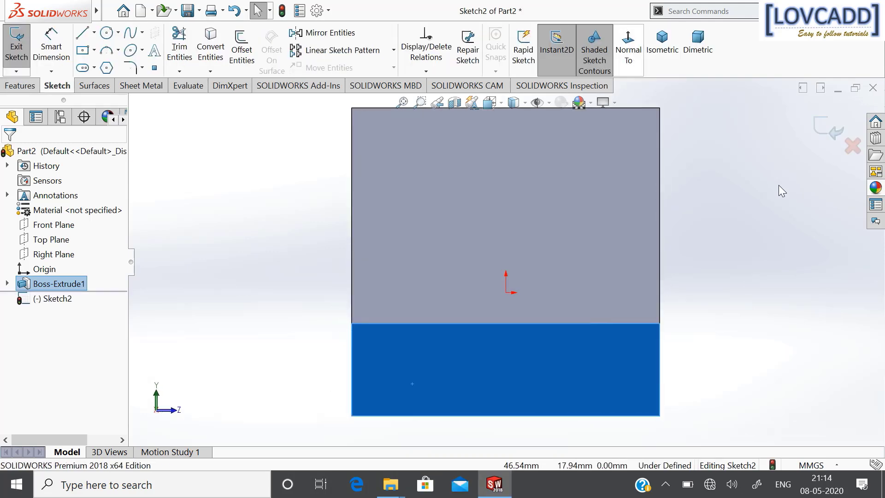
{"action": "left_click", "coordinate": [94, 51]}
{"action": "left_click", "coordinate": [95, 69]}
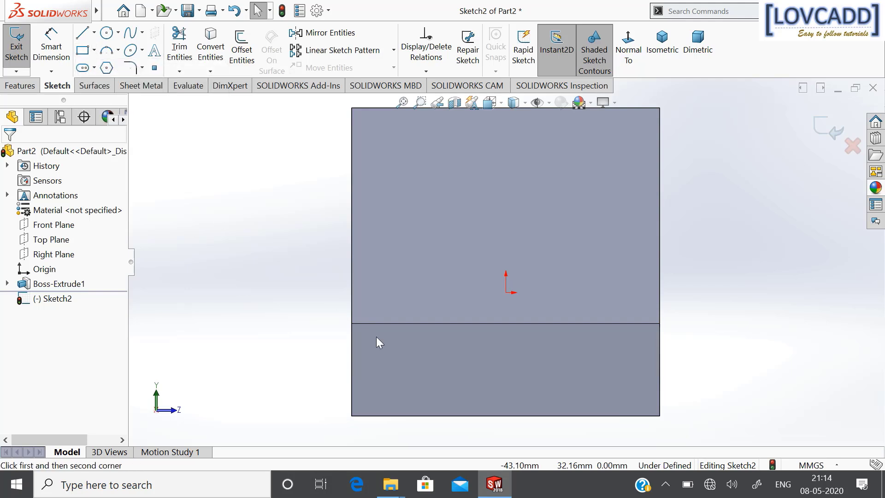
{"action": "left_click", "coordinate": [383, 416]}
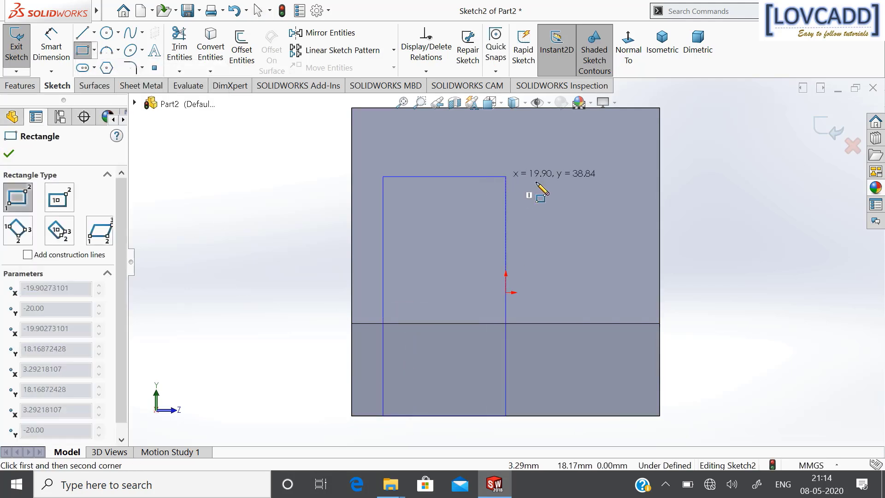
{"action": "left_click", "coordinate": [595, 183]}
{"action": "right_click", "coordinate": [595, 184]}
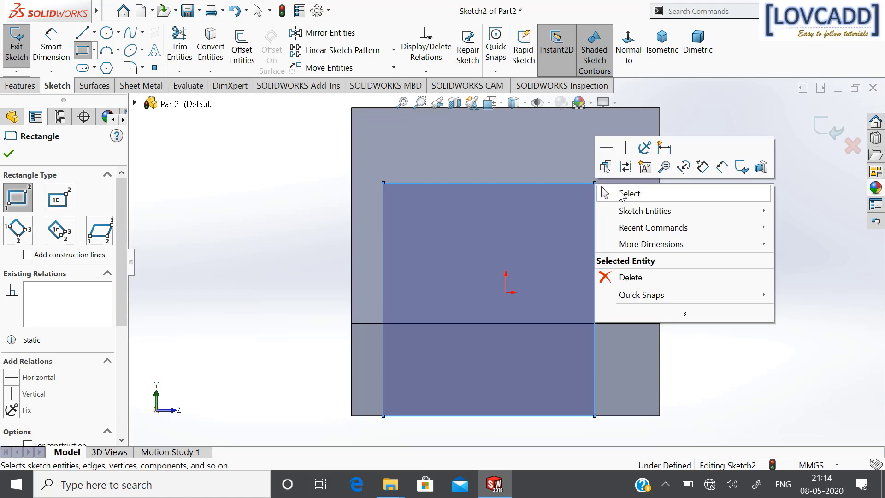
{"action": "left_click", "coordinate": [627, 191]}
Step: Dimension the rectangle's left side 5 mm from the left edge of the end face
{"action": "left_click", "coordinate": [42, 50]}
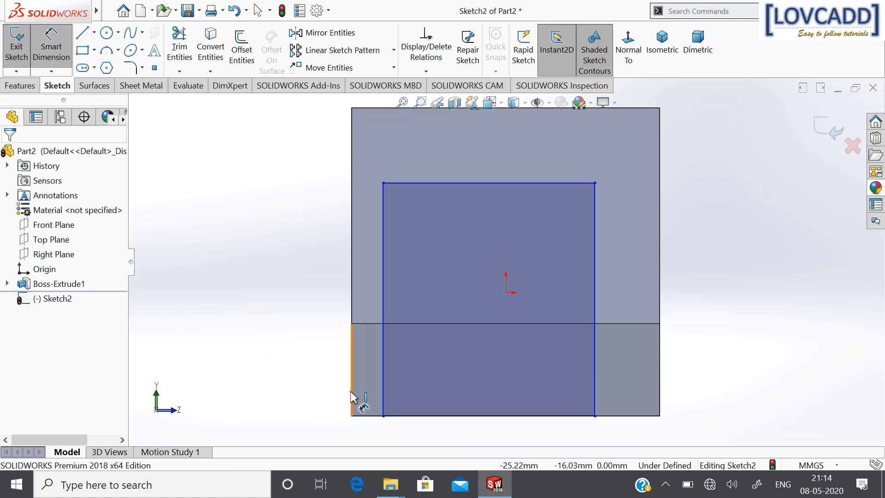
{"action": "left_click", "coordinate": [382, 387]}
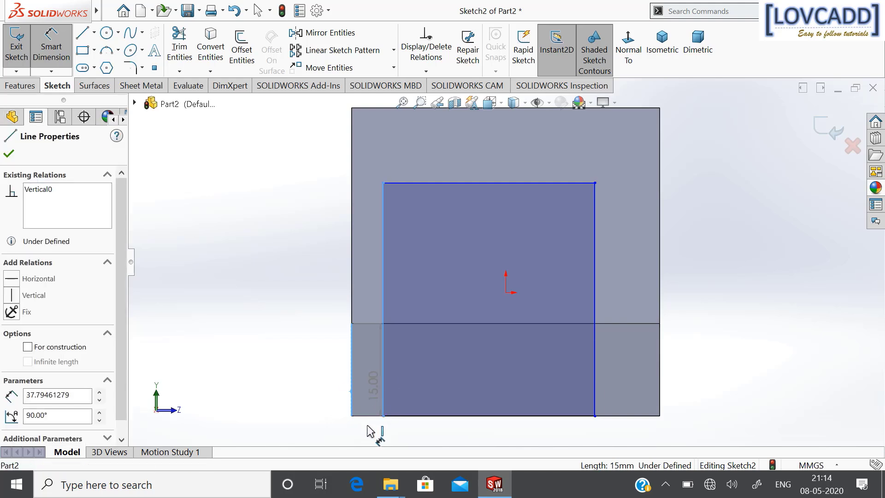
{"action": "left_click", "coordinate": [371, 435]}
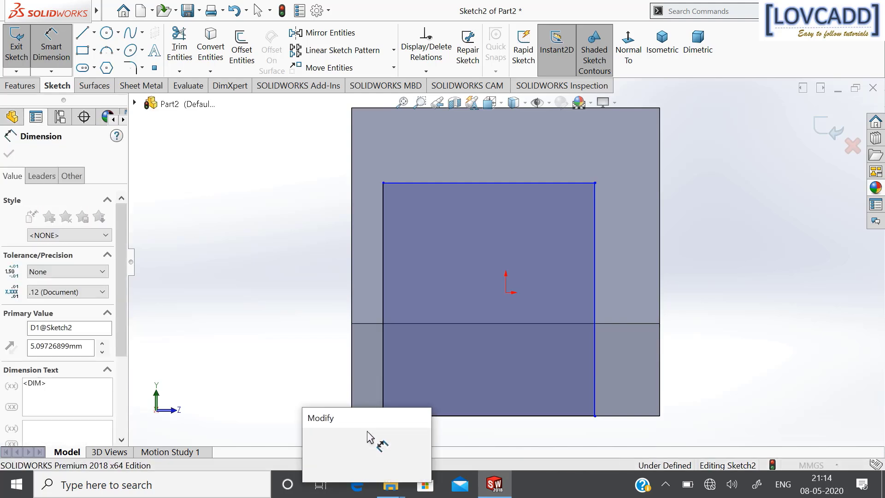
{"action": "type", "text": "5"}
{"action": "key", "text": "Return"}
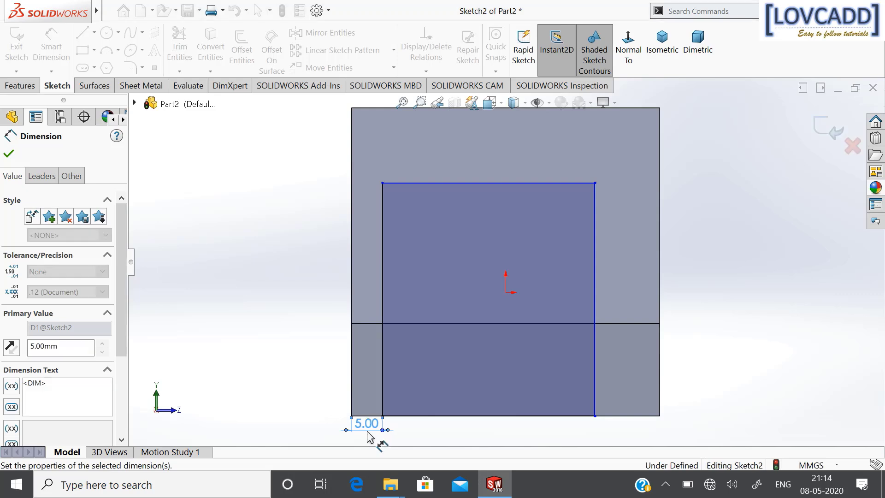
Step: Dimension the rectangle to 40 mm high and 40 mm wide
{"action": "left_click", "coordinate": [596, 266]}
{"action": "left_click", "coordinate": [700, 277]}
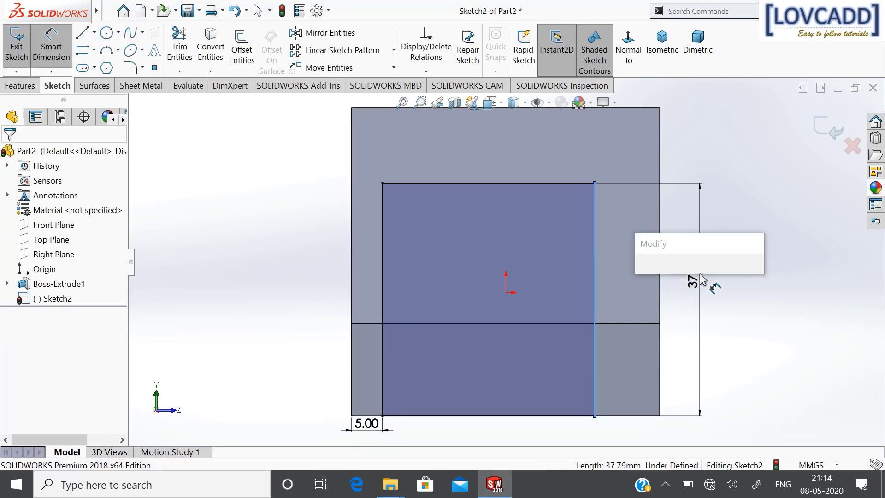
{"action": "type", "text": "40"}
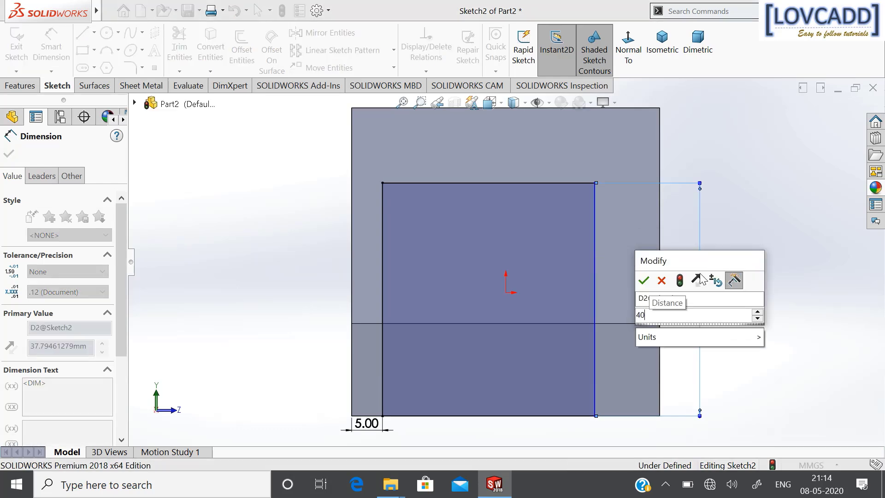
{"action": "key", "text": "Return"}
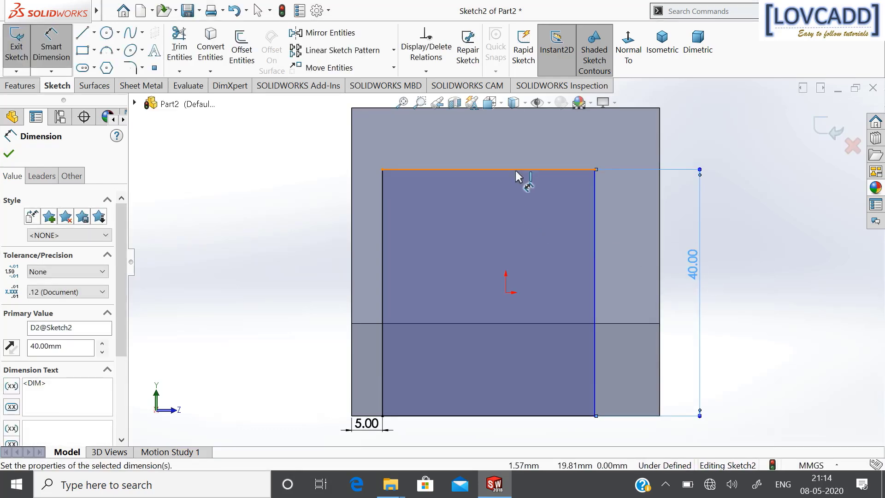
{"action": "left_click", "coordinate": [515, 170]}
{"action": "left_click", "coordinate": [515, 148]}
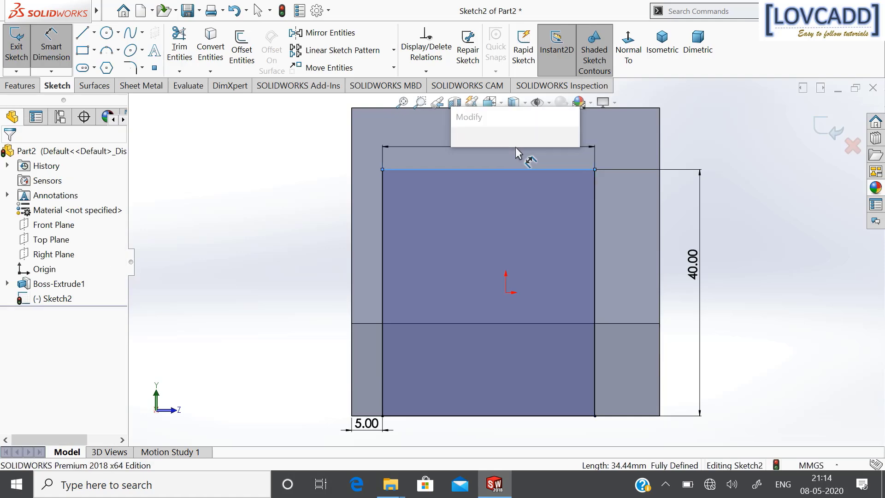
{"action": "type", "text": "40"}
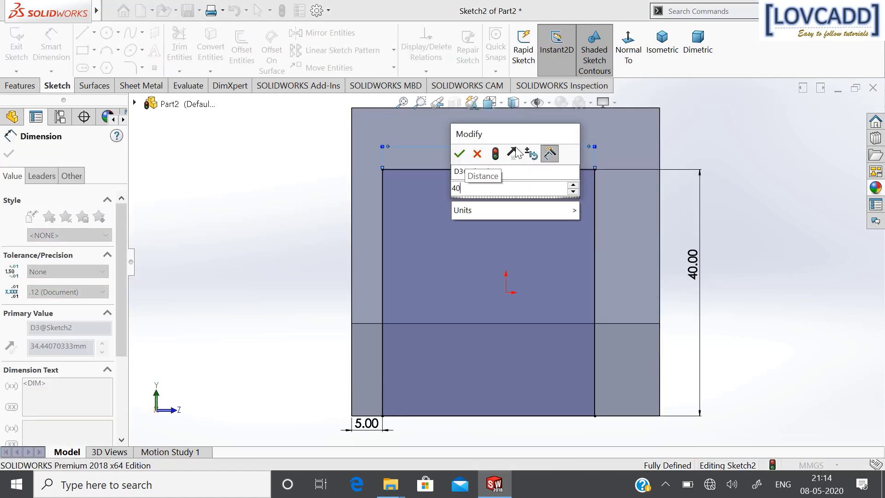
{"action": "key", "text": "Return"}
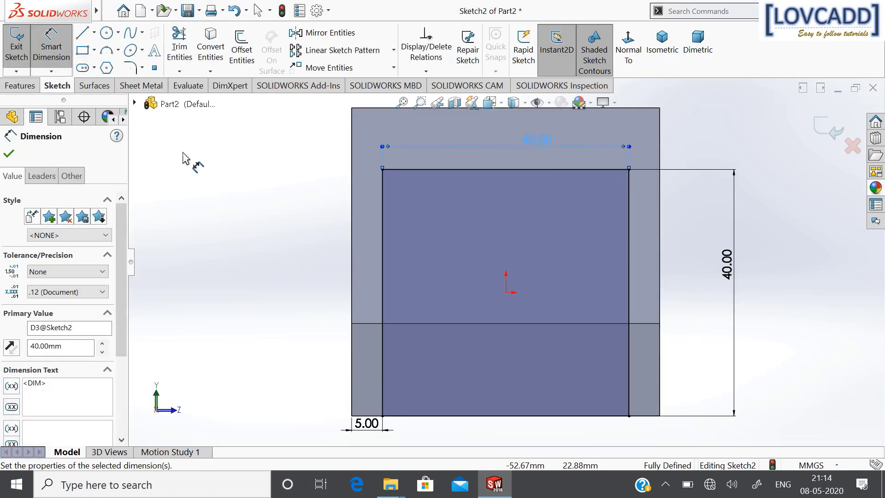
{"action": "left_click", "coordinate": [11, 155]}
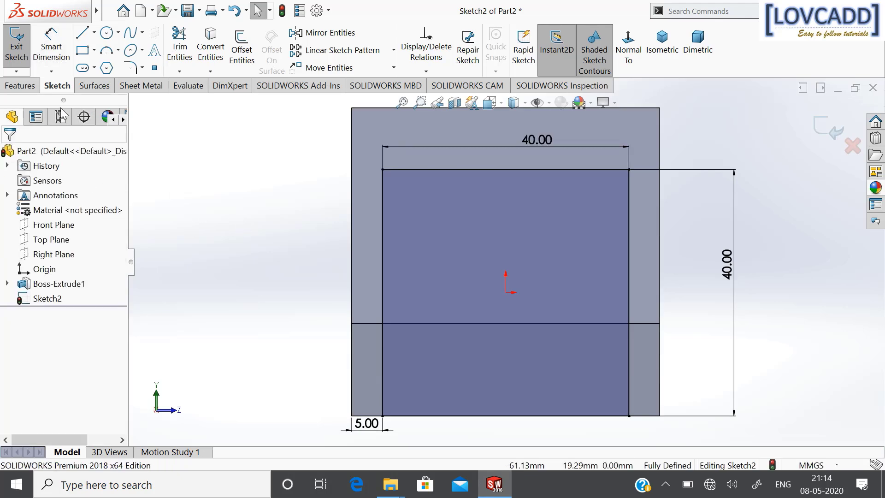
Step: Extrude the 40 × 40 mm rectangle as a boss in the reversed direction, Up To Next, merging it with the sloped body
{"action": "left_click", "coordinate": [23, 85]}
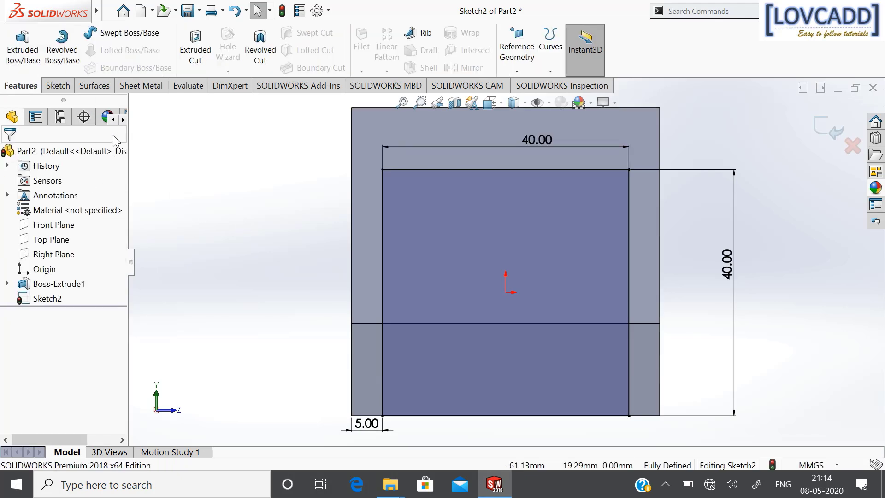
{"action": "left_click", "coordinate": [23, 51]}
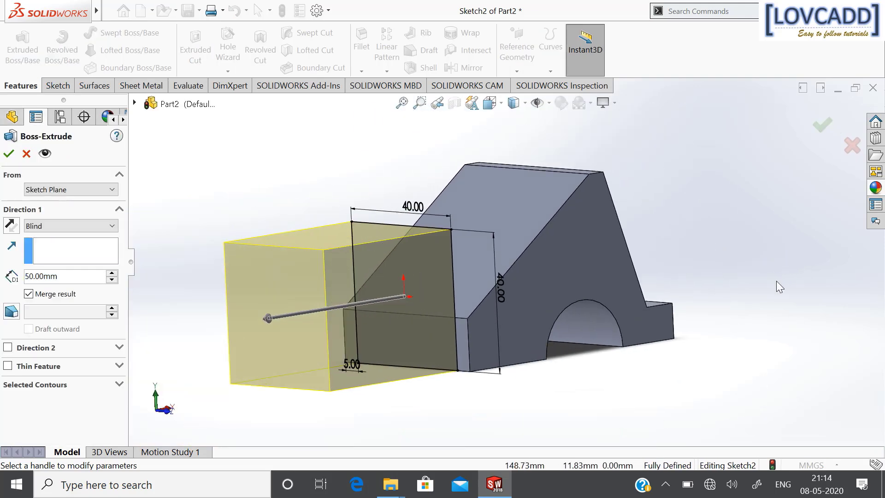
{"action": "left_click", "coordinate": [11, 226]}
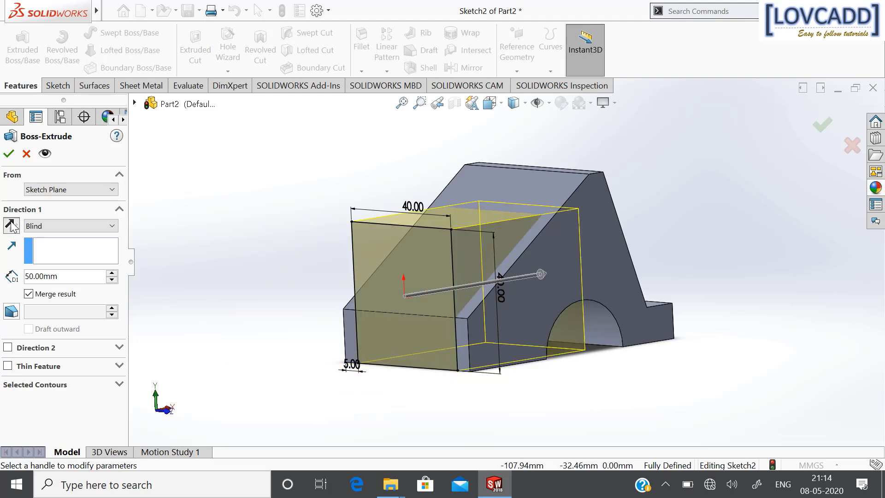
{"action": "left_click", "coordinate": [54, 223]}
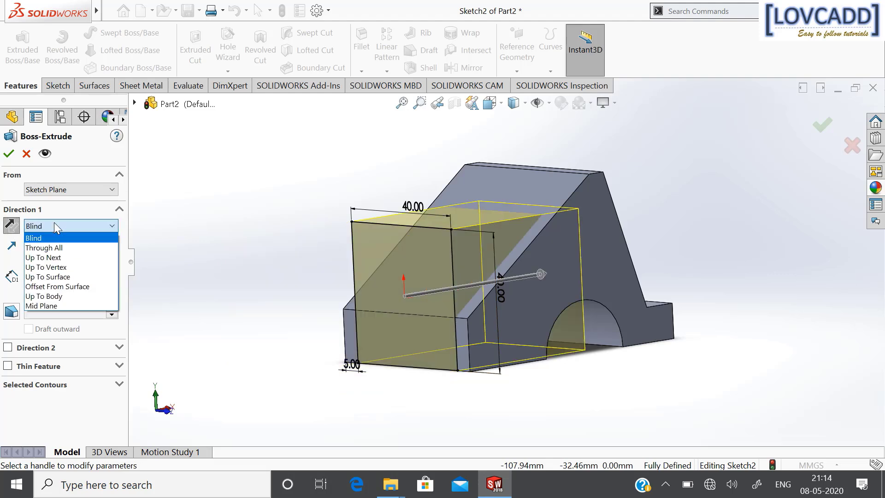
{"action": "left_click", "coordinate": [54, 255]}
{"action": "left_click", "coordinate": [6, 155]}
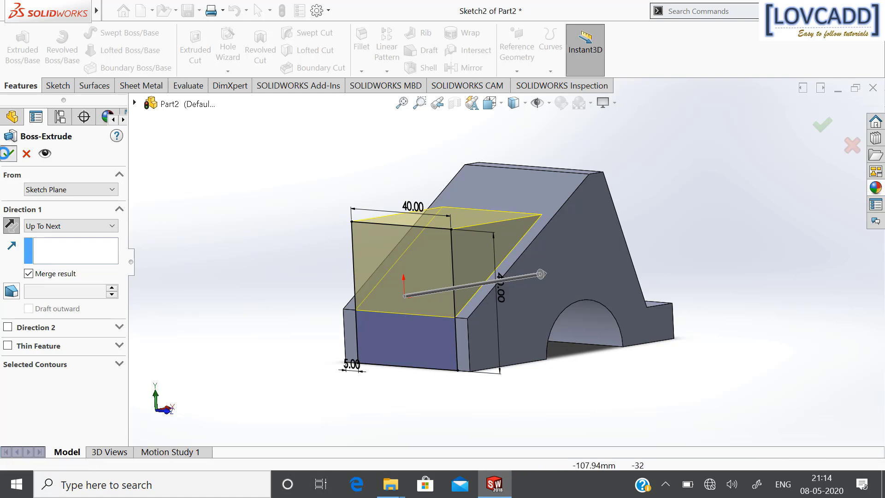
{"action": "left_click", "coordinate": [236, 275]}
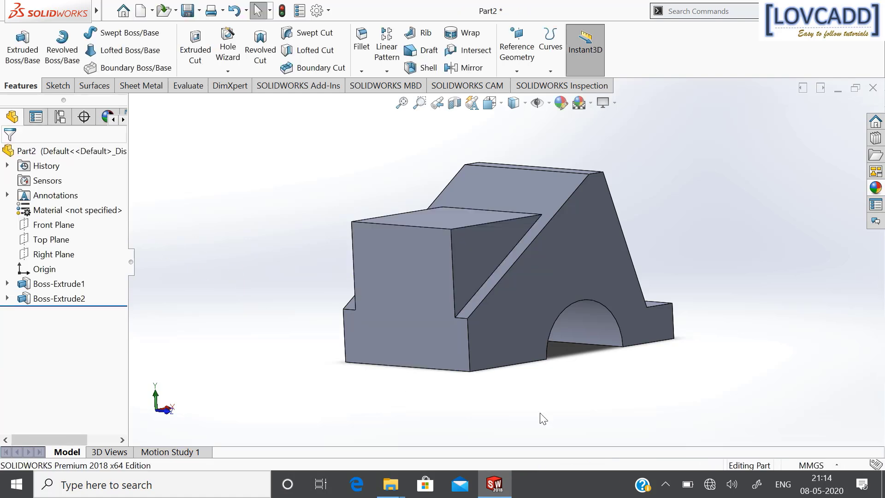
Step: Sketch a circle about 25 mm in diameter on the end face of the 10 mm step, centred about 22 mm directly above the origin
{"action": "middle_click_drag", "start_coordinate": [757, 303], "coordinate": [678, 312]}
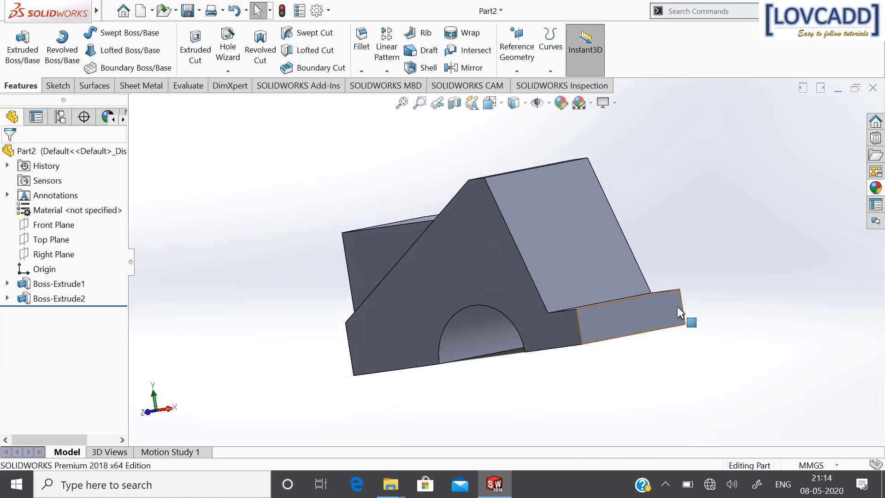
{"action": "right_click", "coordinate": [630, 319]}
{"action": "left_click", "coordinate": [660, 180]}
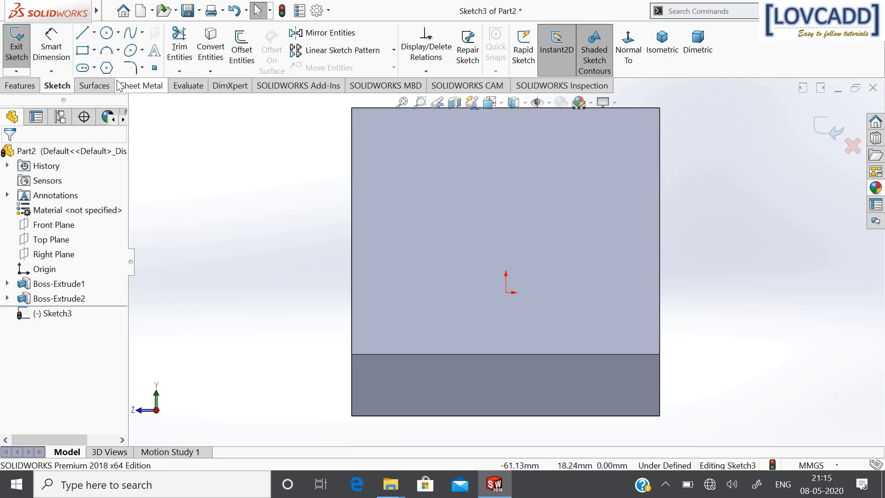
{"action": "left_click", "coordinate": [107, 33]}
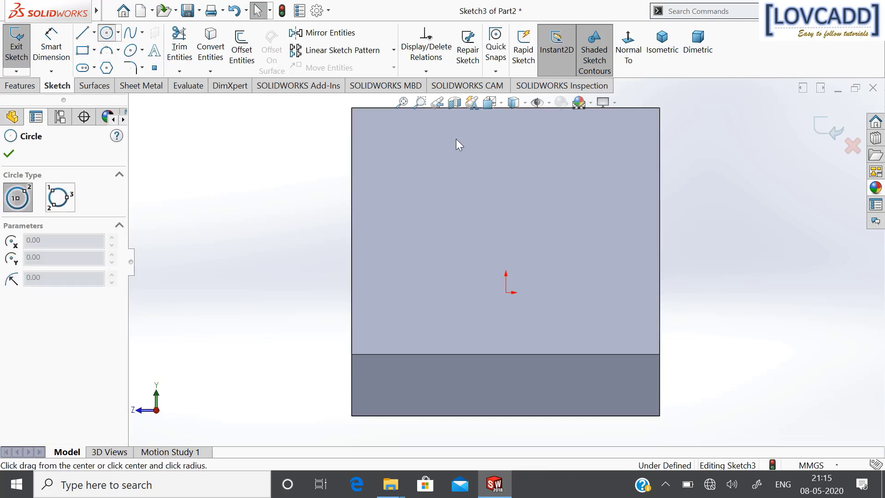
{"action": "left_click", "coordinate": [505, 159]}
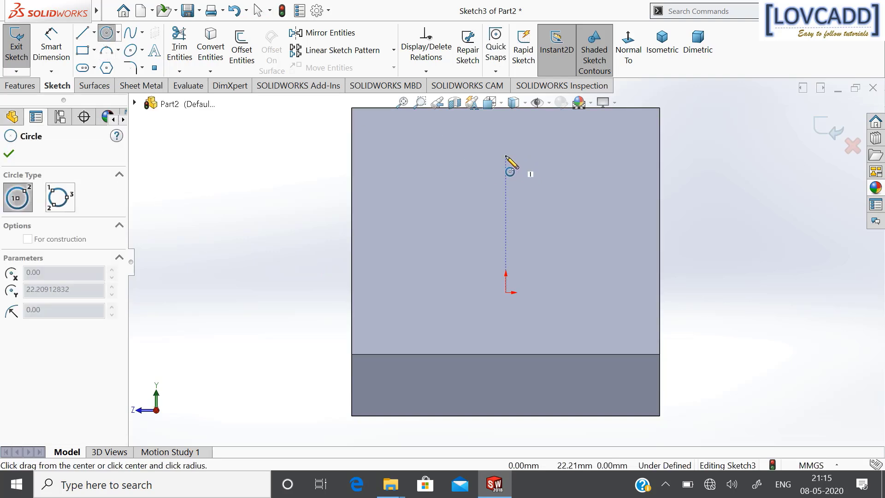
{"action": "left_click", "coordinate": [561, 209]}
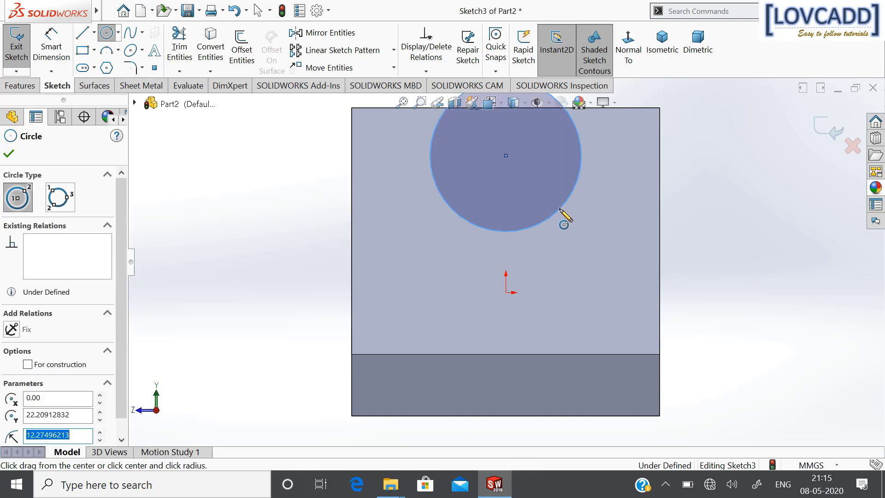
Step: Dimension the circle's centre 20 mm above the bottom edge of the end face
{"action": "left_click", "coordinate": [52, 50]}
{"action": "left_click", "coordinate": [505, 156]}
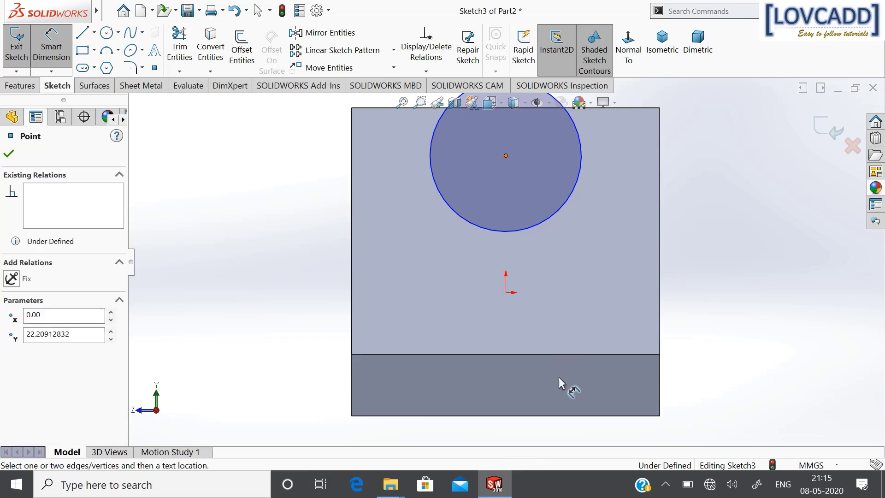
{"action": "left_click", "coordinate": [565, 415]}
{"action": "left_click", "coordinate": [719, 322]}
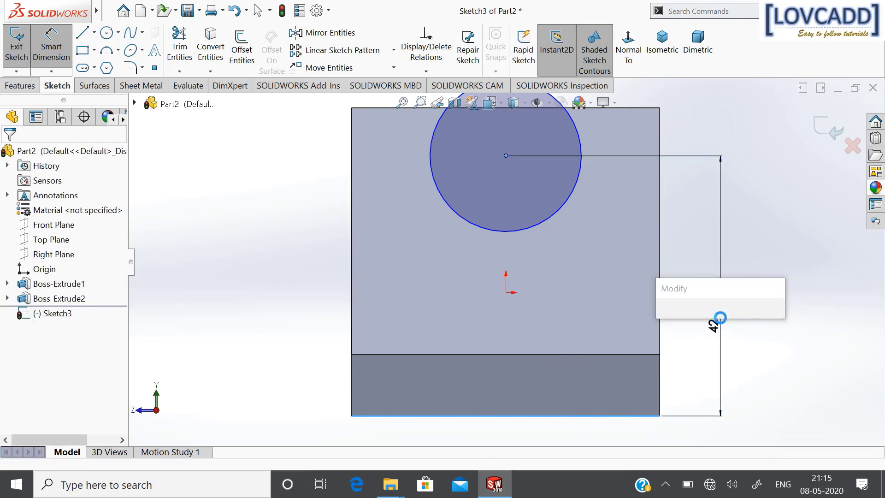
{"action": "type", "text": "20"}
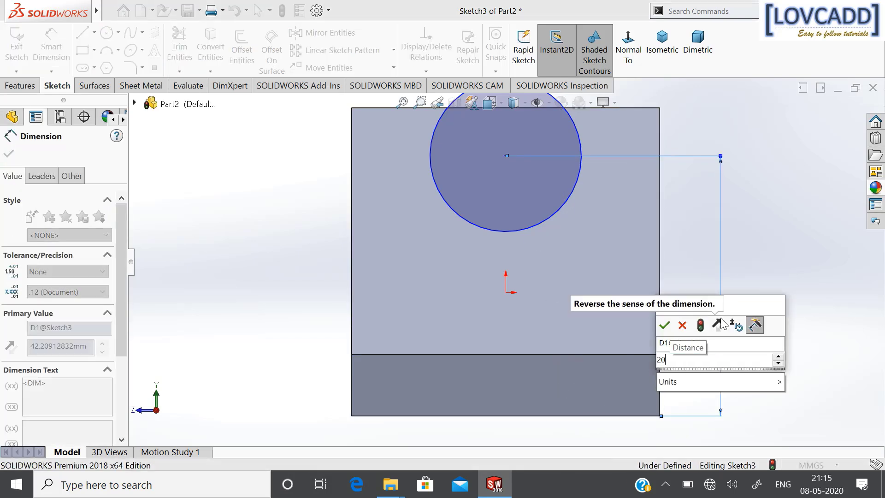
{"action": "key", "text": "Return"}
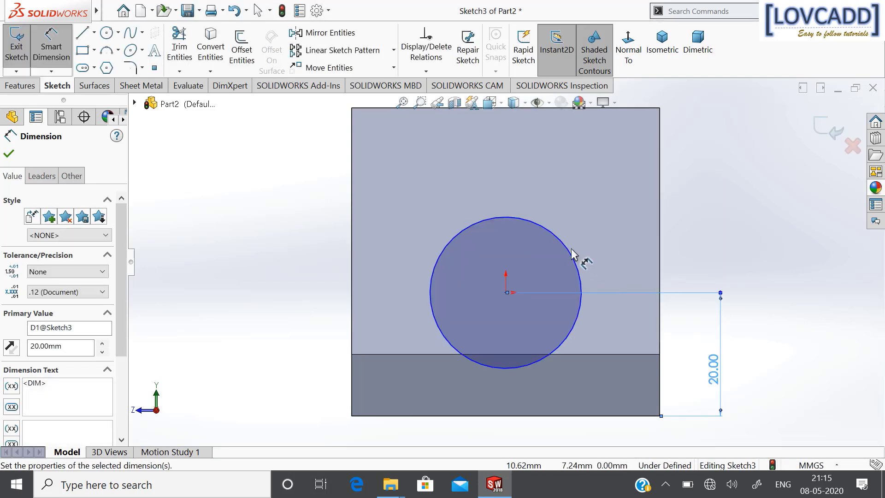
Step: Dimension the circle's diameter to 40 mm
{"action": "left_click", "coordinate": [567, 248]}
{"action": "left_click", "coordinate": [629, 218]}
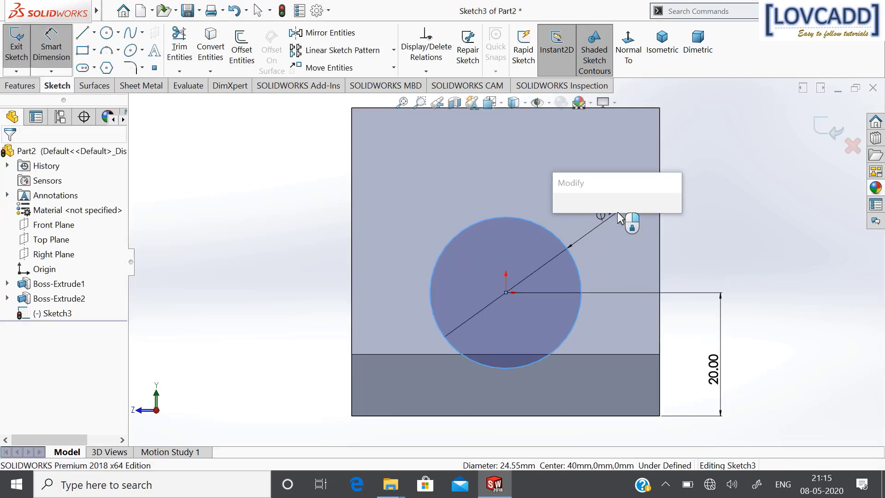
{"action": "type", "text": "40"}
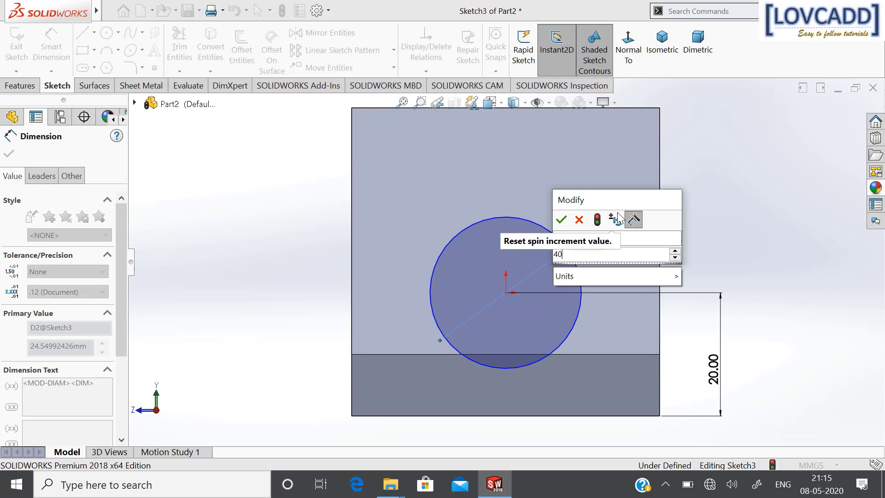
{"action": "key", "text": "Return"}
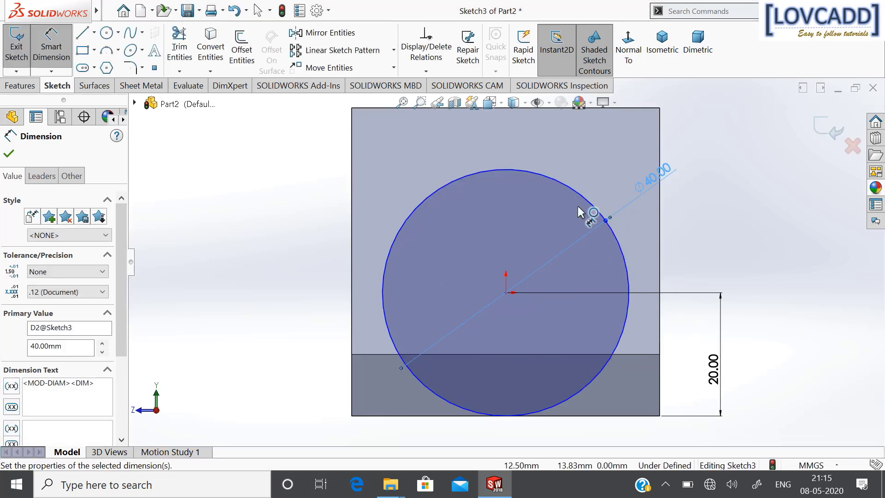
{"action": "left_click", "coordinate": [8, 154]}
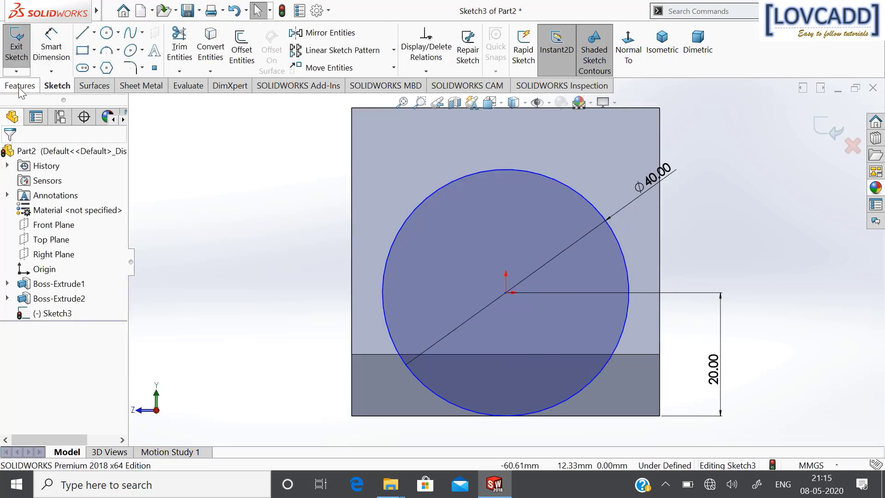
Step: Extrude the 40 mm circle as a boss in the reversed direction, Up To Next, merging it with the sloped body
{"action": "left_click", "coordinate": [18, 86]}
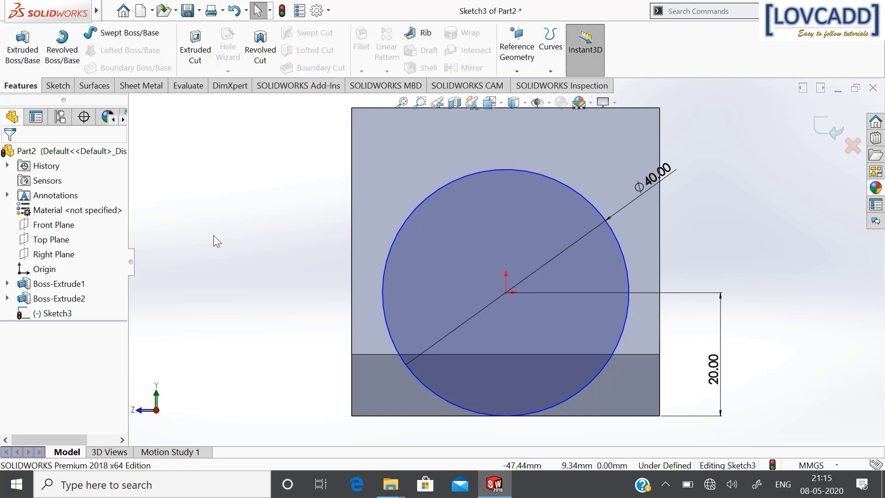
{"action": "middle_click_drag", "start_coordinate": [212, 231], "coordinate": [150, 175]}
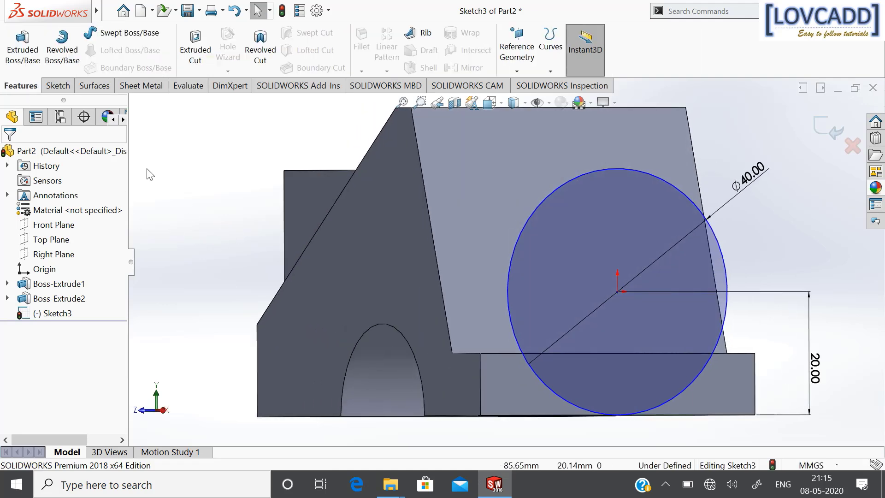
{"action": "left_click", "coordinate": [23, 65]}
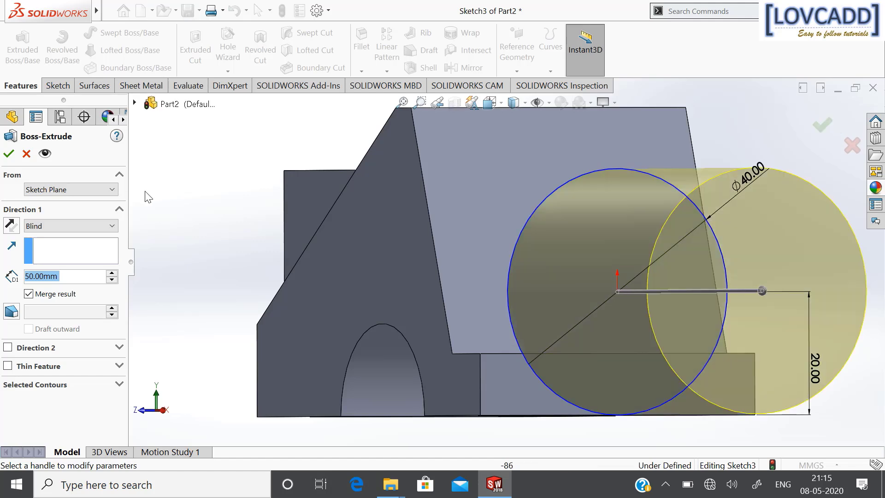
{"action": "left_click", "coordinate": [57, 225]}
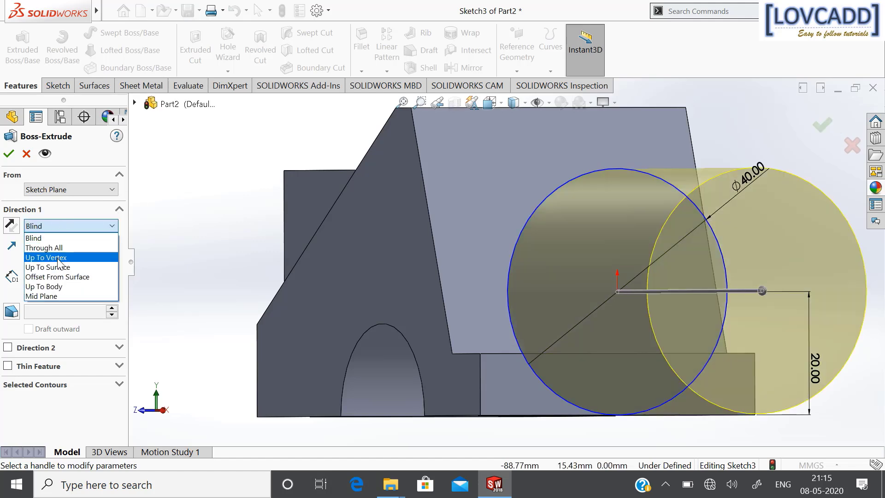
{"action": "left_click", "coordinate": [12, 230]}
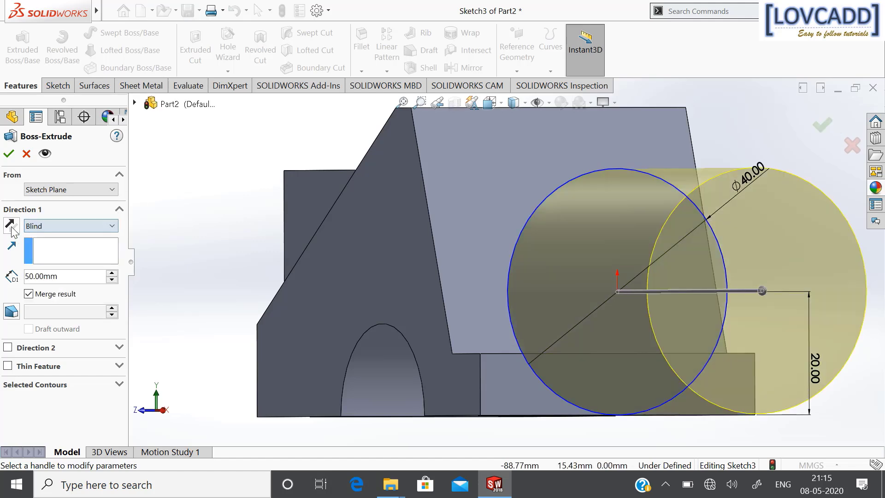
{"action": "left_click", "coordinate": [11, 231]}
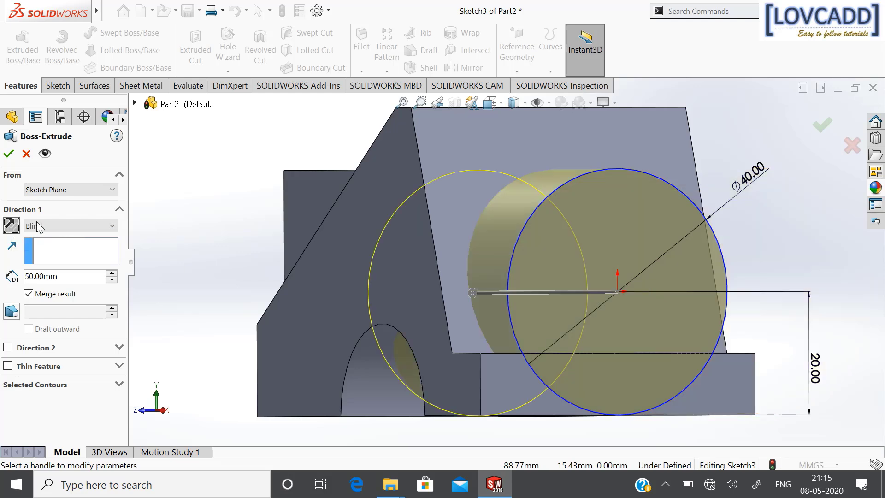
{"action": "left_click", "coordinate": [52, 227]}
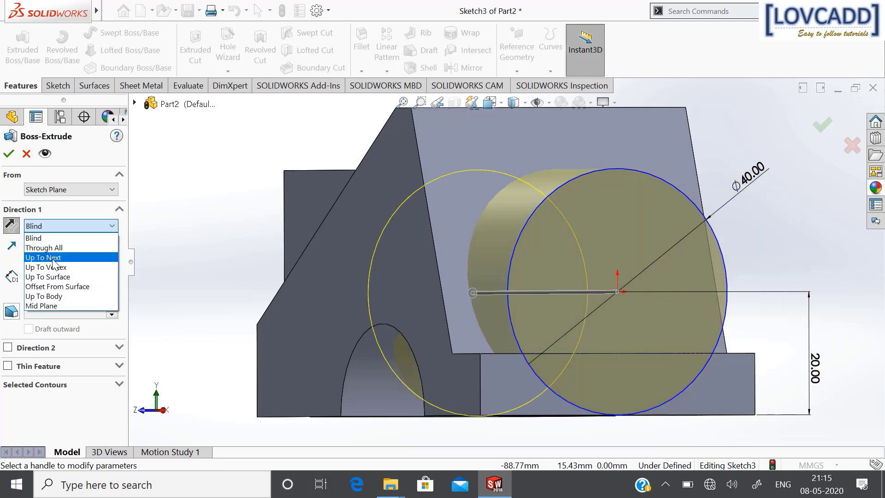
{"action": "left_click", "coordinate": [54, 258]}
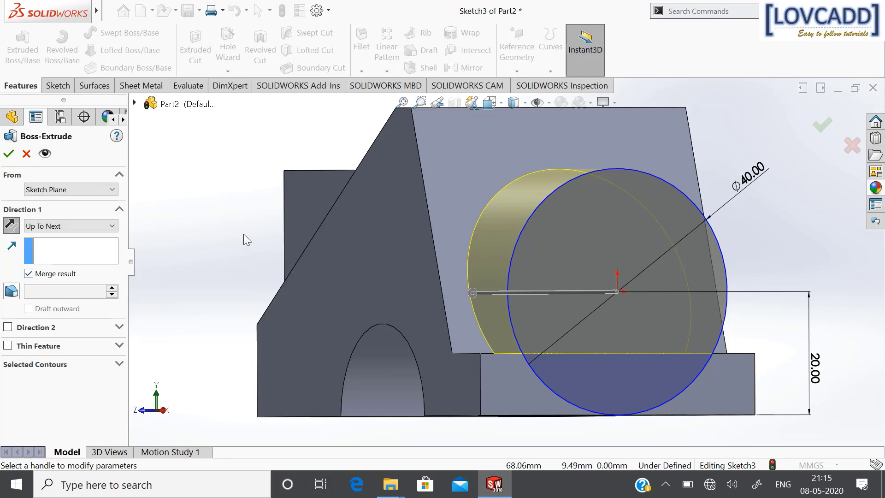
{"action": "middle_click_drag", "start_coordinate": [243, 234], "coordinate": [219, 213]}
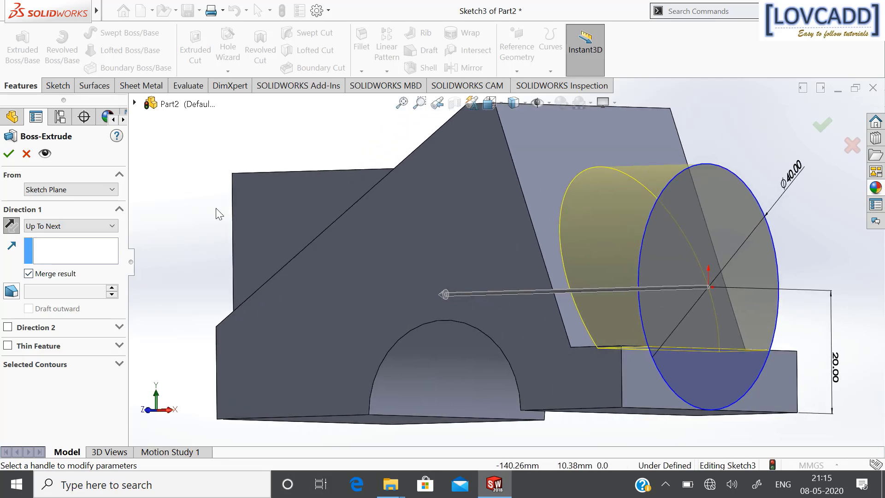
{"action": "left_click", "coordinate": [9, 156]}
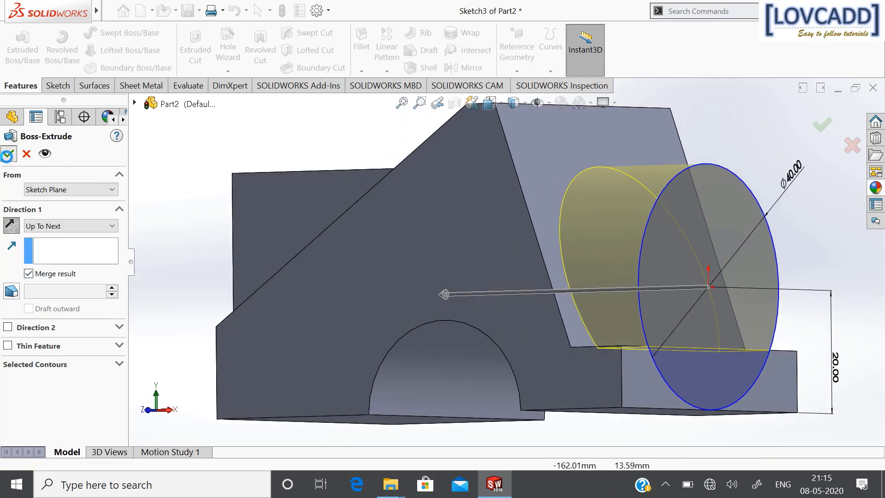
{"action": "left_click", "coordinate": [168, 209]}
{"action": "key", "text": "f"}
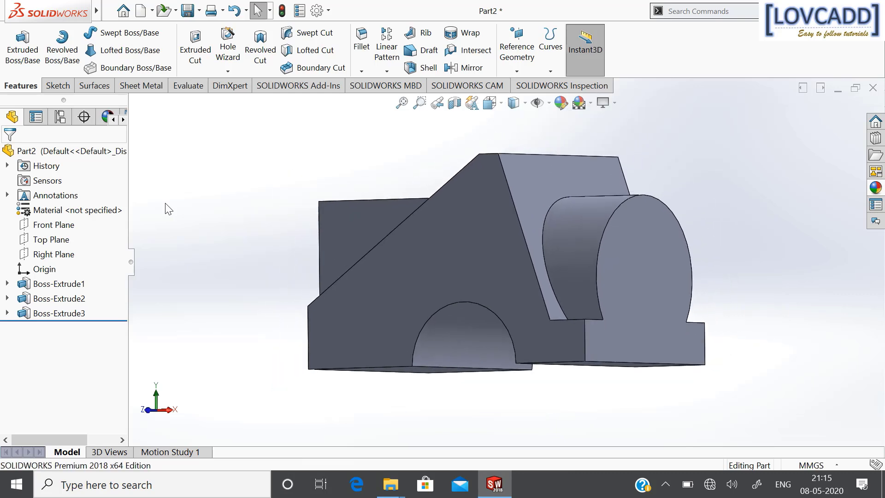
Step: Sketch a circle about 20 mm in diameter centred on the origin, on the flat end face of the round boss
{"action": "middle_click_drag", "start_coordinate": [786, 252], "coordinate": [747, 253]}
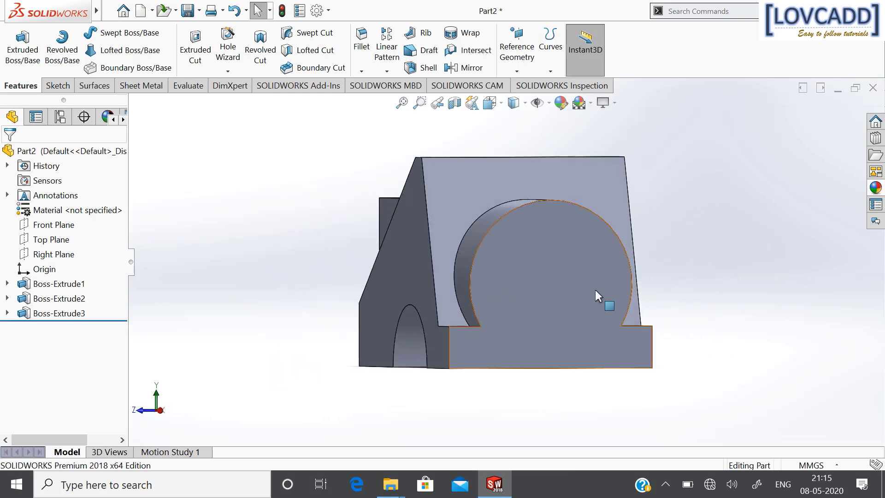
{"action": "right_click", "coordinate": [558, 274]}
{"action": "left_click", "coordinate": [587, 175]}
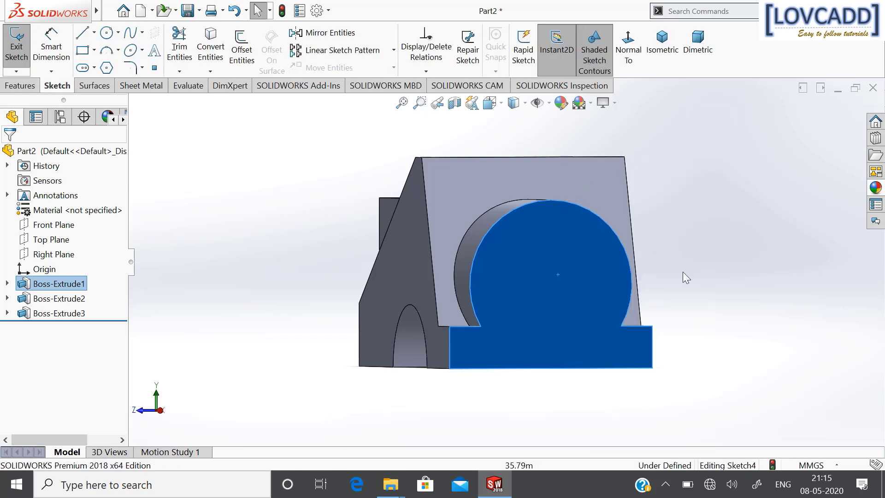
{"action": "left_click", "coordinate": [630, 73]}
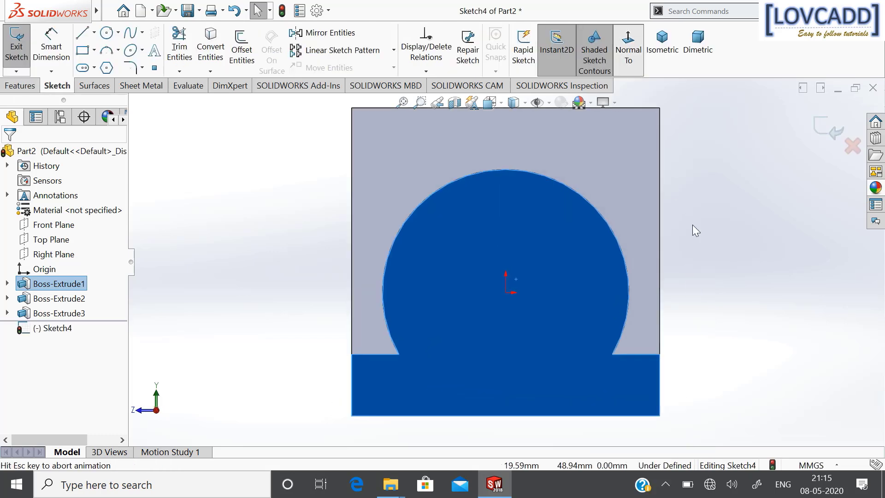
{"action": "left_click", "coordinate": [690, 223]}
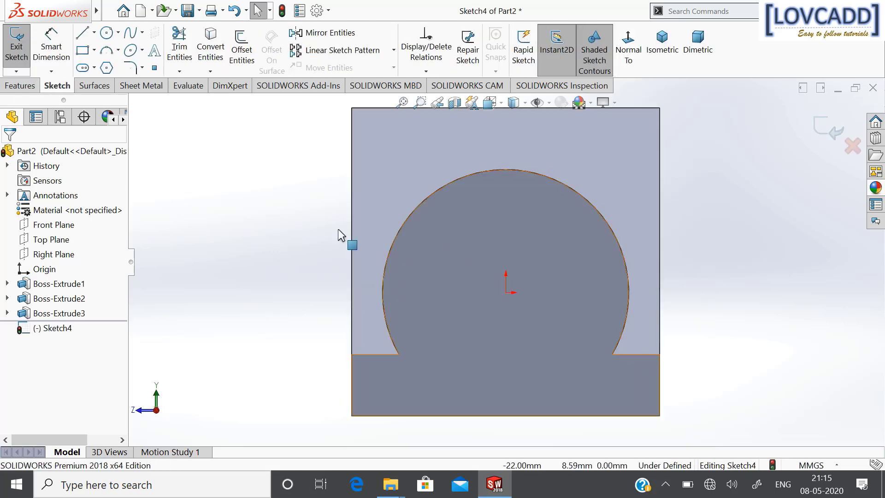
{"action": "left_click", "coordinate": [107, 33]}
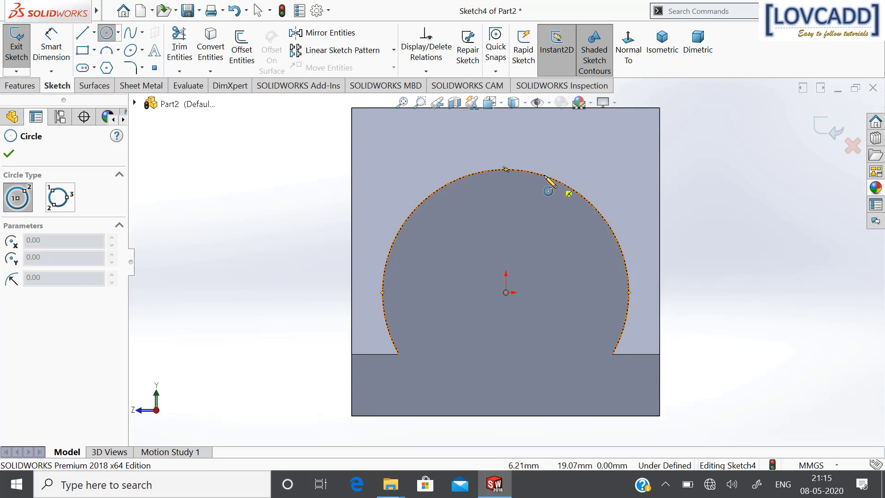
{"action": "left_click", "coordinate": [506, 292]}
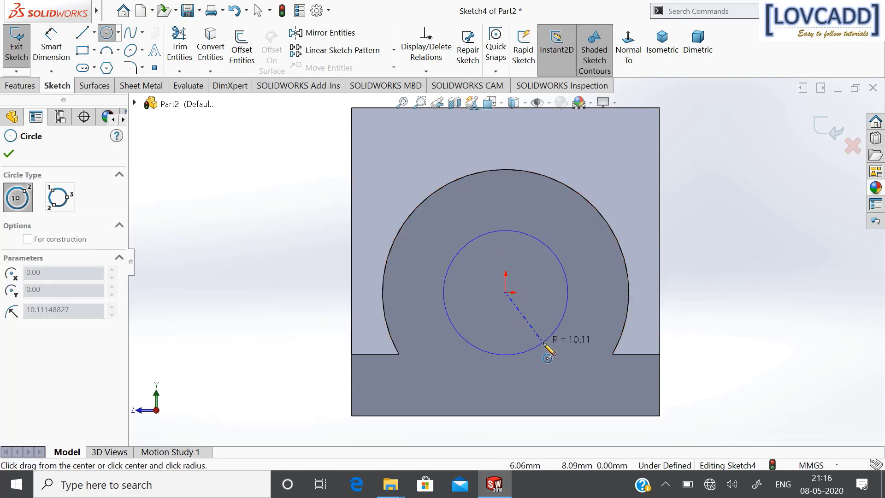
{"action": "left_click", "coordinate": [544, 344]}
Step: Dimension the new circle's diameter to 24 mm
{"action": "left_click", "coordinate": [51, 46]}
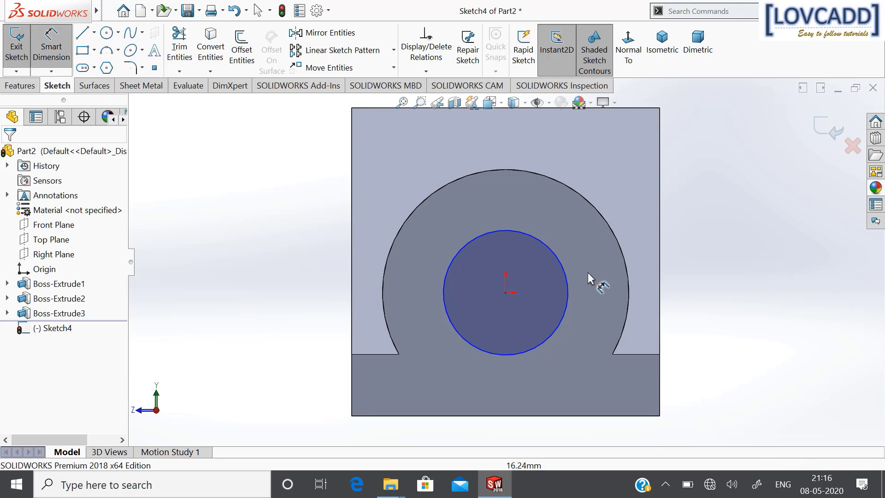
{"action": "left_click", "coordinate": [567, 283]}
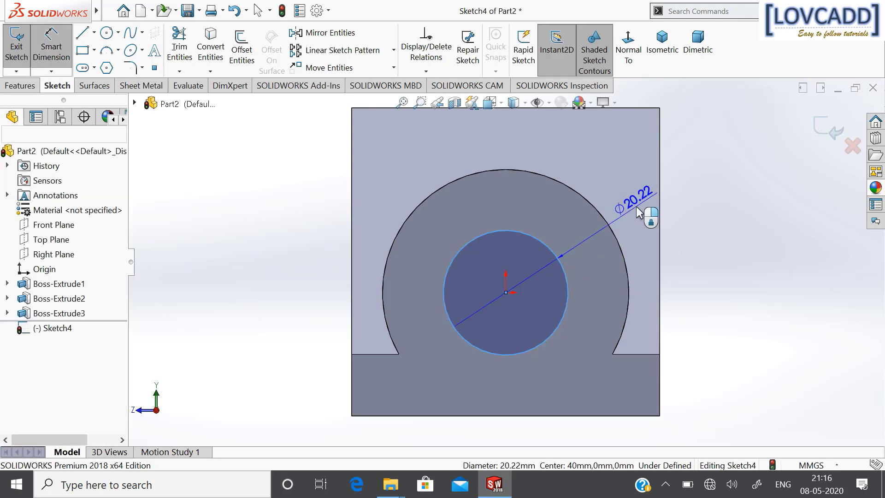
{"action": "left_click", "coordinate": [639, 212]}
{"action": "key", "text": "Return"}
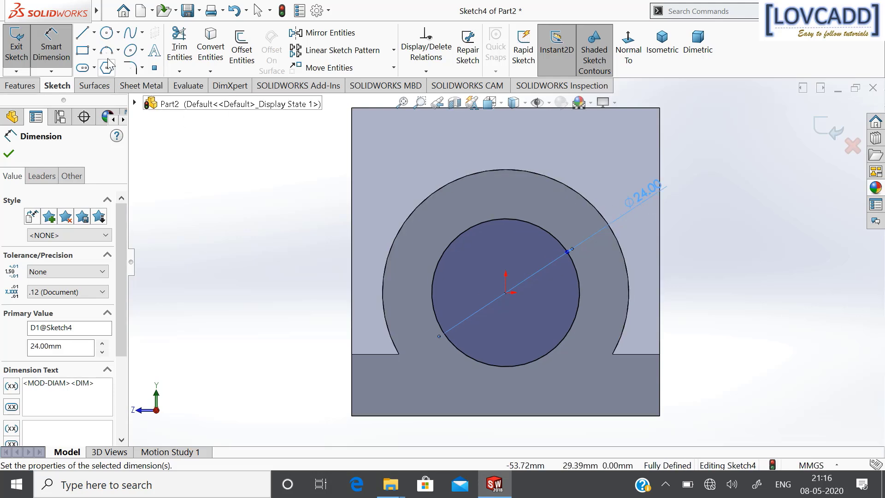
Step: Draw a three-line U from the circle's left quadrant down to the bottom edge, across it, and up to the right quadrant
{"action": "left_click", "coordinate": [84, 32]}
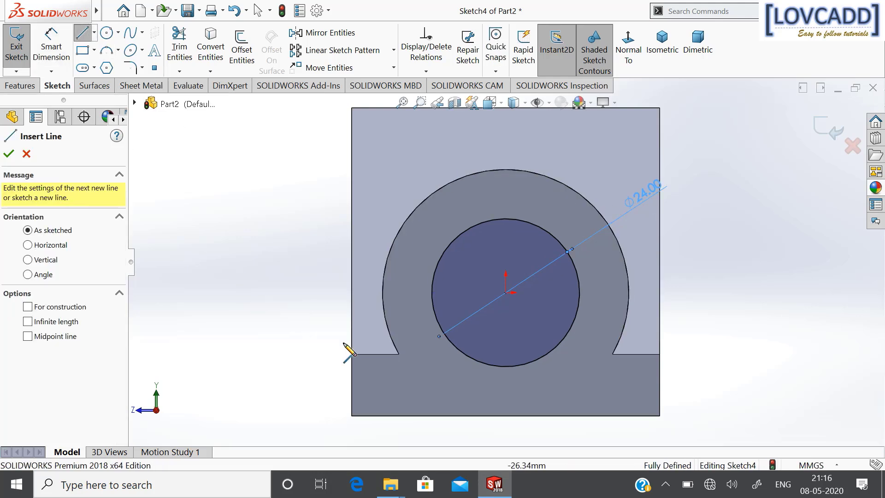
{"action": "left_click", "coordinate": [432, 293]}
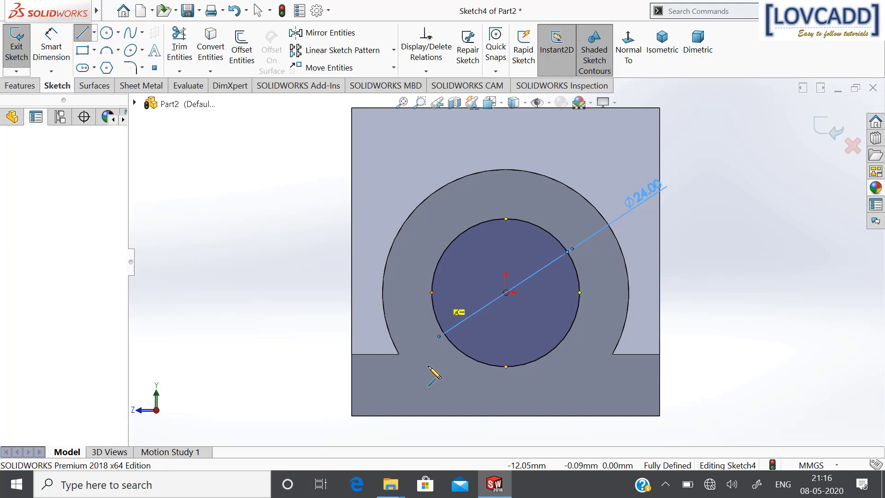
{"action": "left_click", "coordinate": [431, 416]}
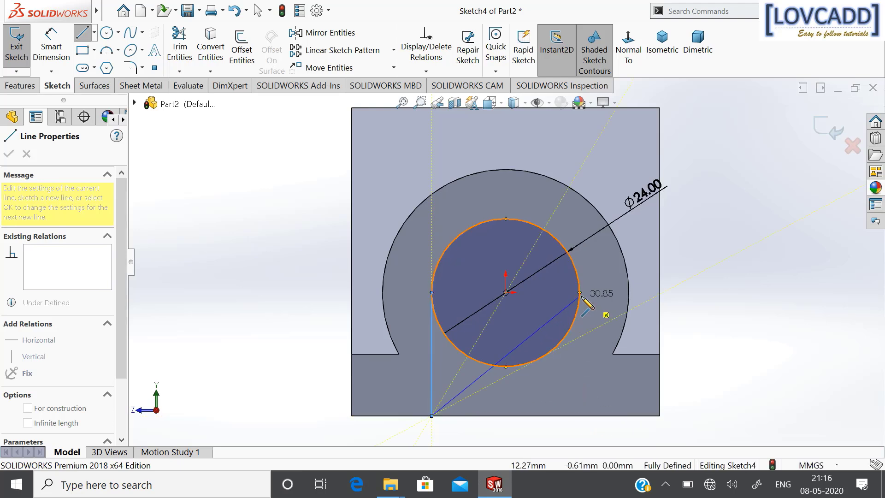
{"action": "left_click", "coordinate": [580, 416]}
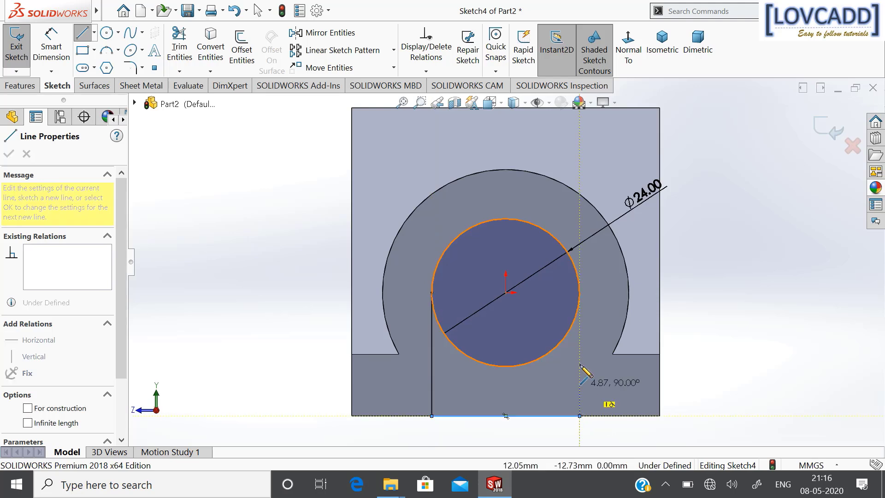
{"action": "left_click", "coordinate": [580, 293]}
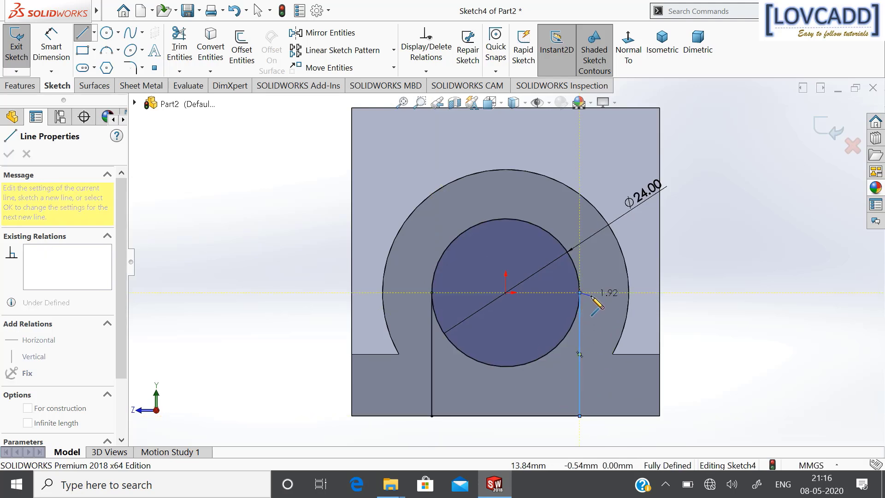
{"action": "right_click", "coordinate": [592, 295]}
{"action": "left_click", "coordinate": [620, 307]}
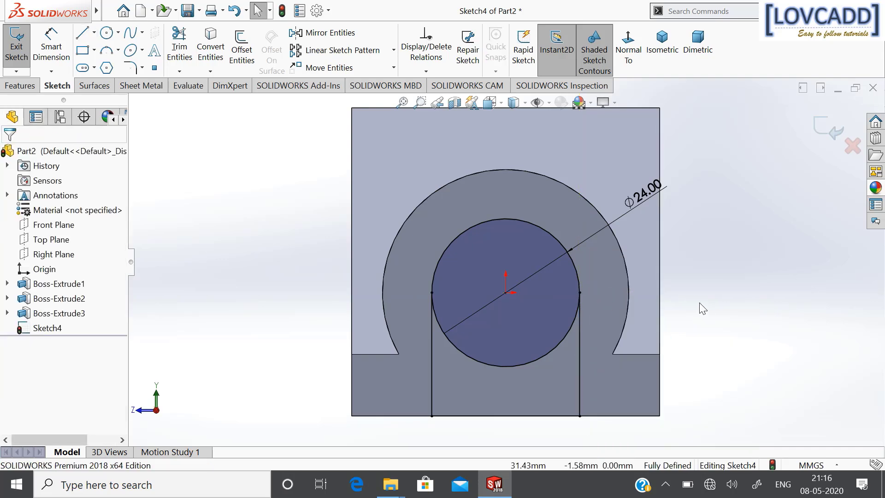
Step: Trim away the lower half of the 24 mm circle between the two vertical lines to leave an arch-shaped profile
{"action": "left_click", "coordinate": [180, 49]}
{"action": "left_click_drag", "start_coordinate": [504, 394], "coordinate": [507, 356]}
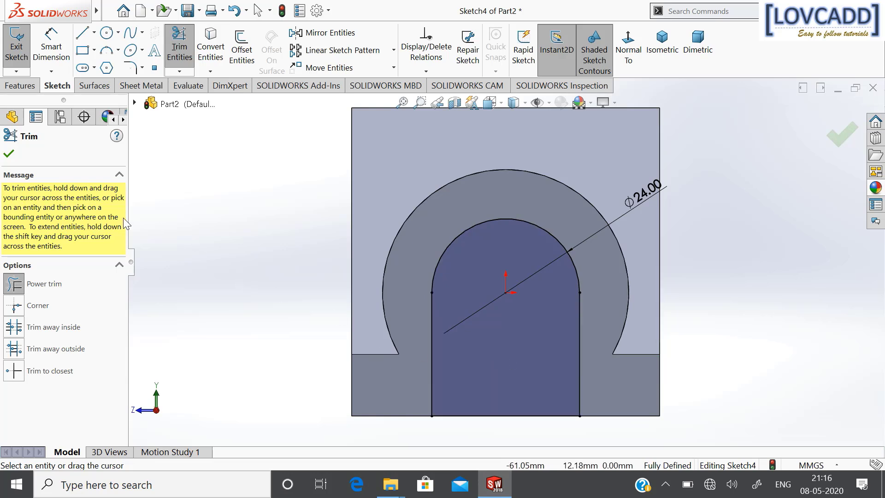
Step: Cut the 24 mm arch-shaped profile through the entire part with an Extruded Cut set to Through All
{"action": "left_click", "coordinate": [9, 154]}
{"action": "left_click", "coordinate": [19, 86]}
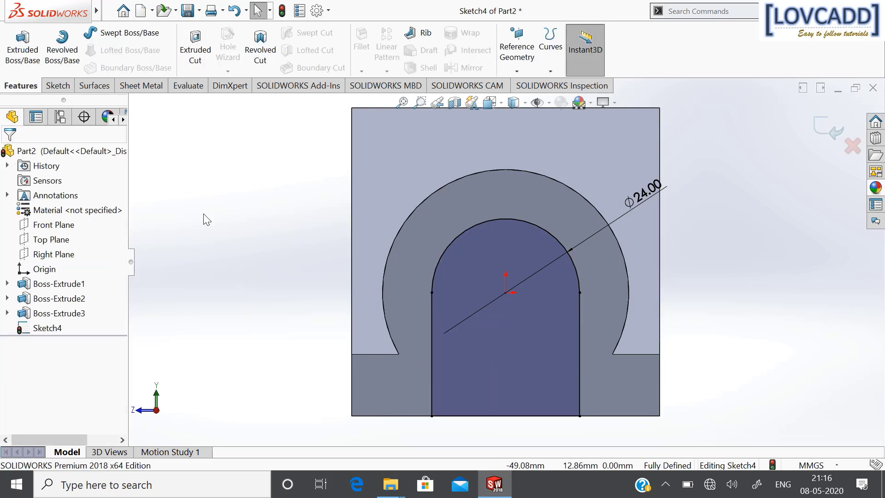
{"action": "left_click", "coordinate": [203, 58]}
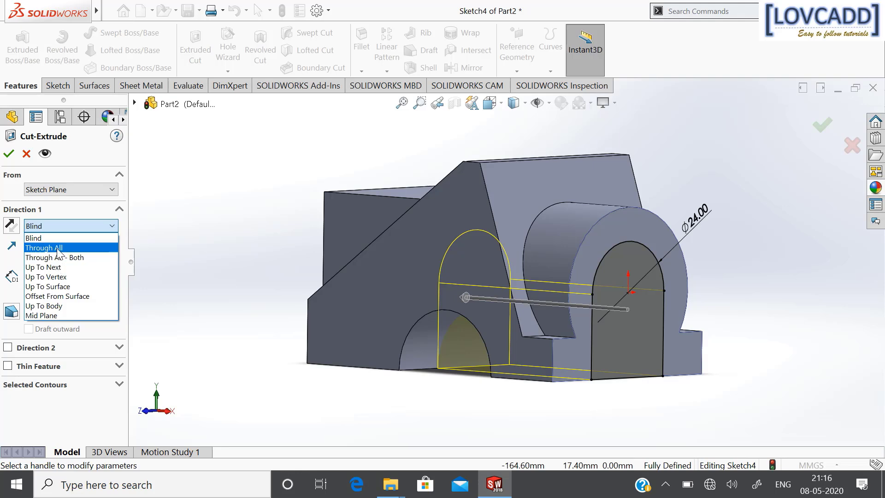
{"action": "left_click", "coordinate": [46, 248]}
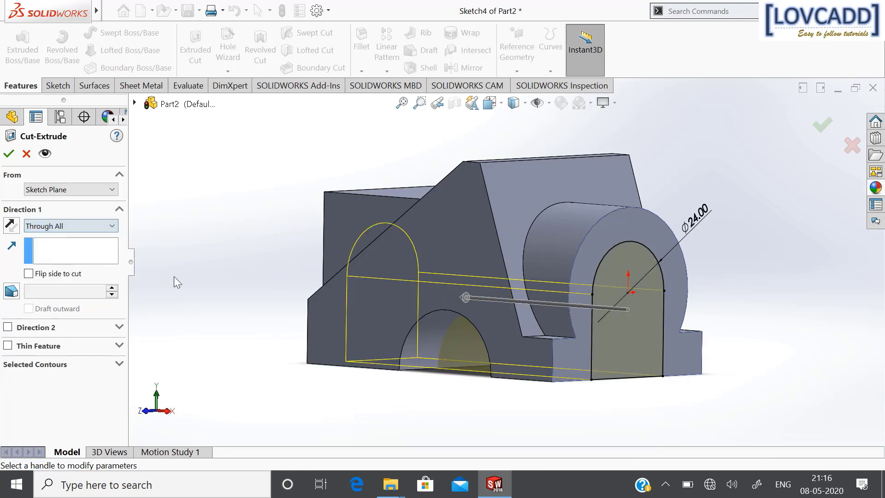
{"action": "left_click", "coordinate": [8, 154]}
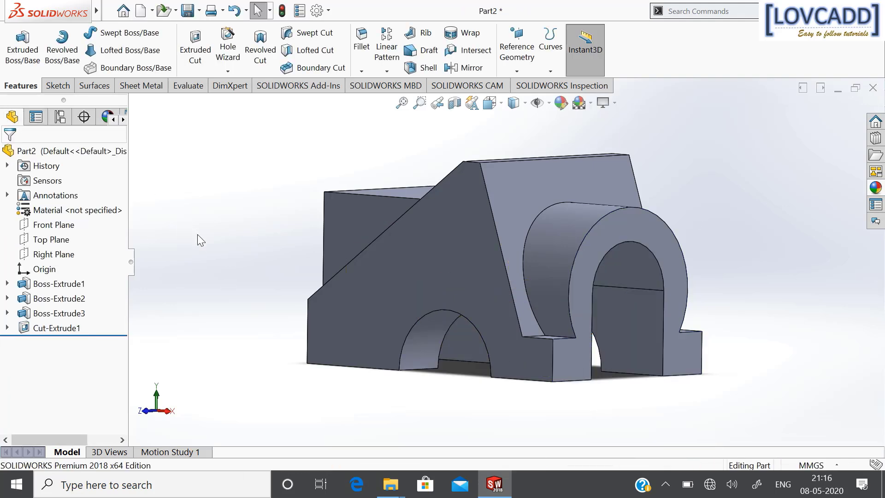
Step: Apply the polished steel metal appearance to the whole part
{"action": "middle_click_drag", "start_coordinate": [197, 234], "coordinate": [231, 242]}
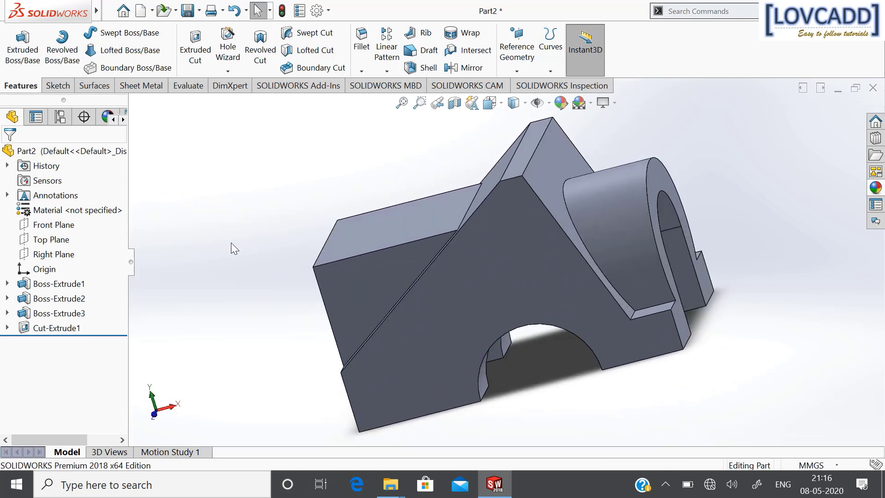
{"action": "scroll", "coordinate": [231, 243], "scroll_direction": "up", "scroll_amount": 2}
{"action": "left_click", "coordinate": [64, 154]}
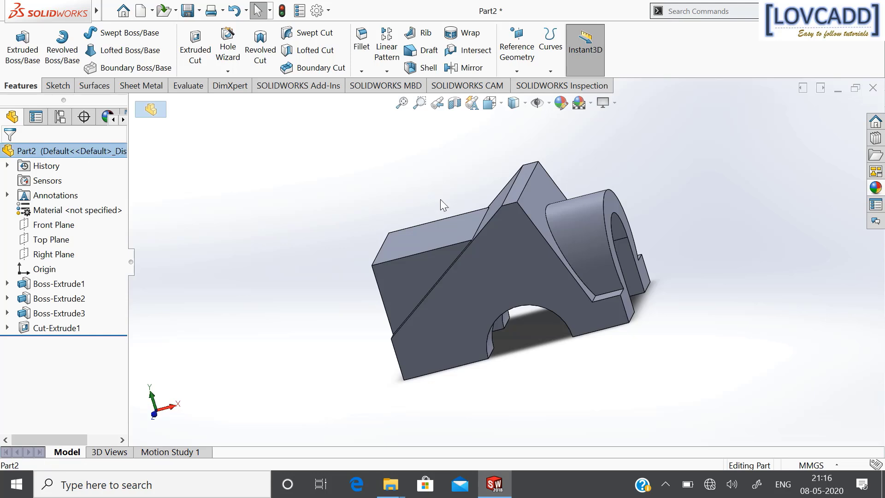
{"action": "left_click", "coordinate": [876, 189]}
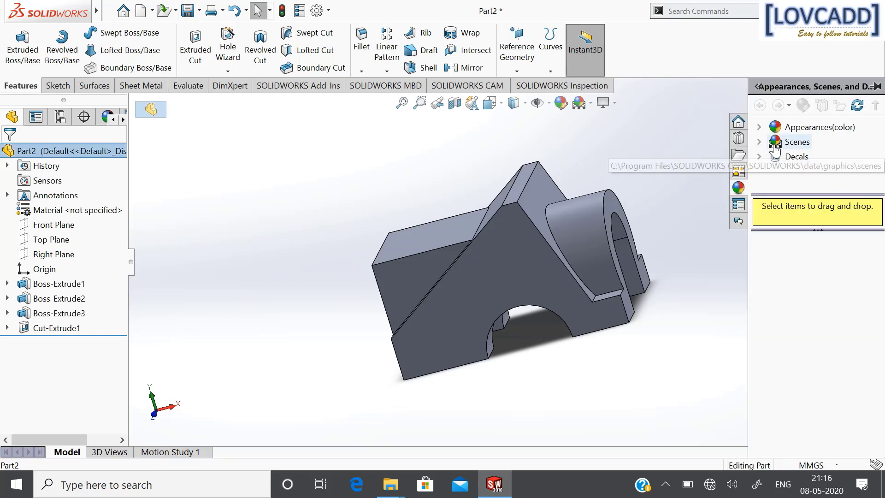
{"action": "left_click", "coordinate": [759, 128]}
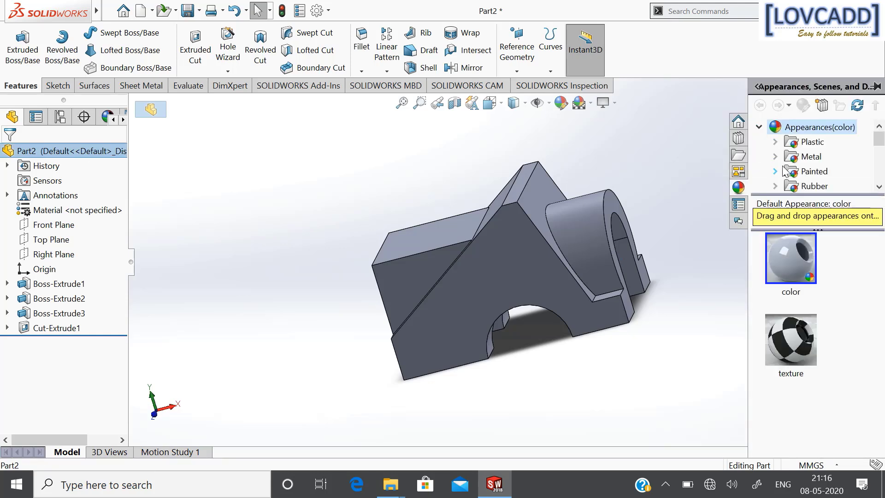
{"action": "left_click", "coordinate": [808, 157]}
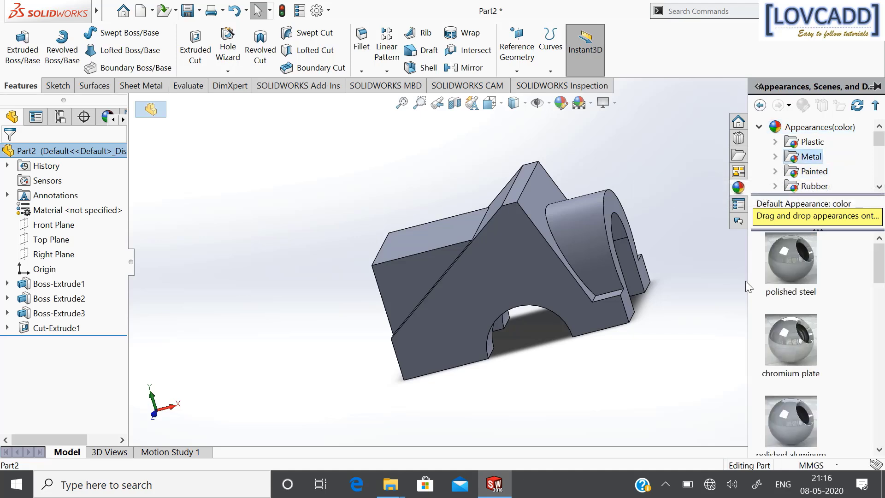
{"action": "left_click_drag", "start_coordinate": [791, 258], "coordinate": [613, 249]}
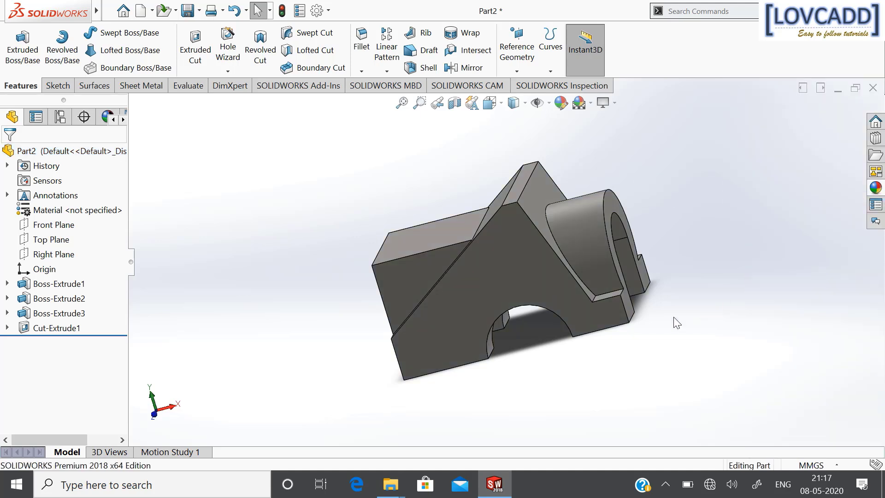
Step: Fillet the two edges where the sloped face meets the ledges on both sides of the round boss with a 5 mm radius
{"action": "middle_click_drag", "start_coordinate": [693, 307], "coordinate": [701, 282]}
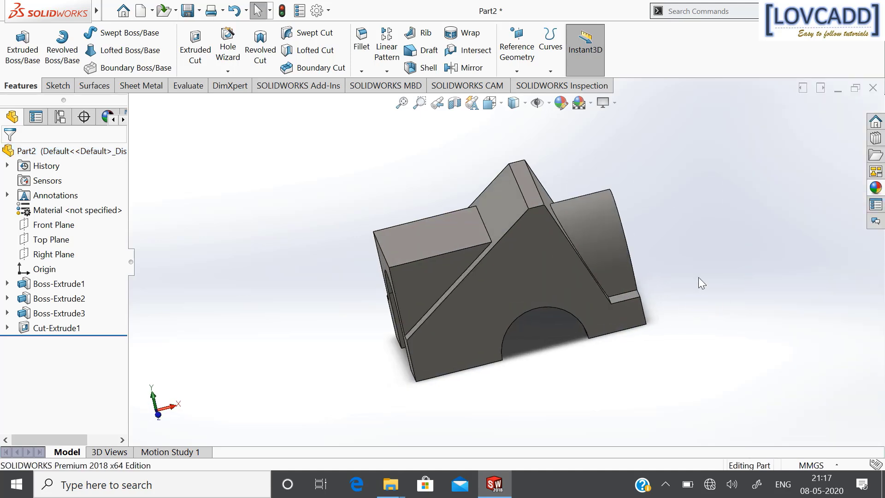
{"action": "left_click", "coordinate": [60, 86]}
{"action": "left_click", "coordinate": [662, 44]}
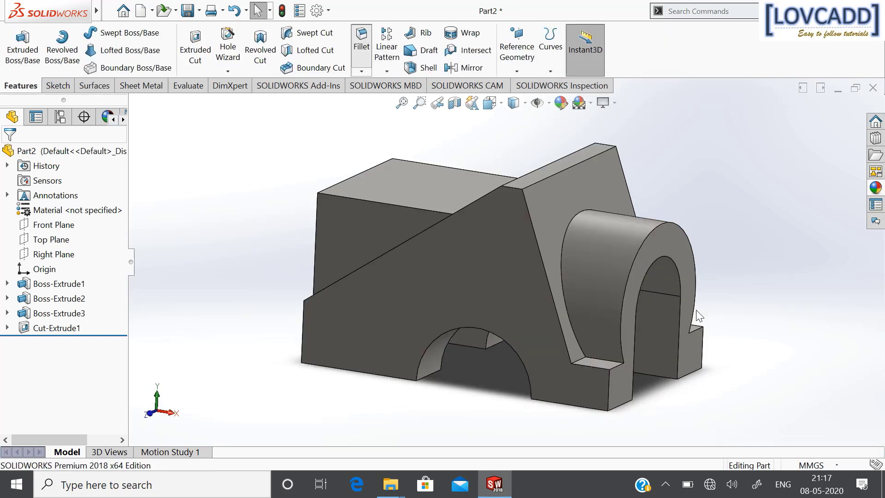
{"action": "left_click", "coordinate": [362, 39]}
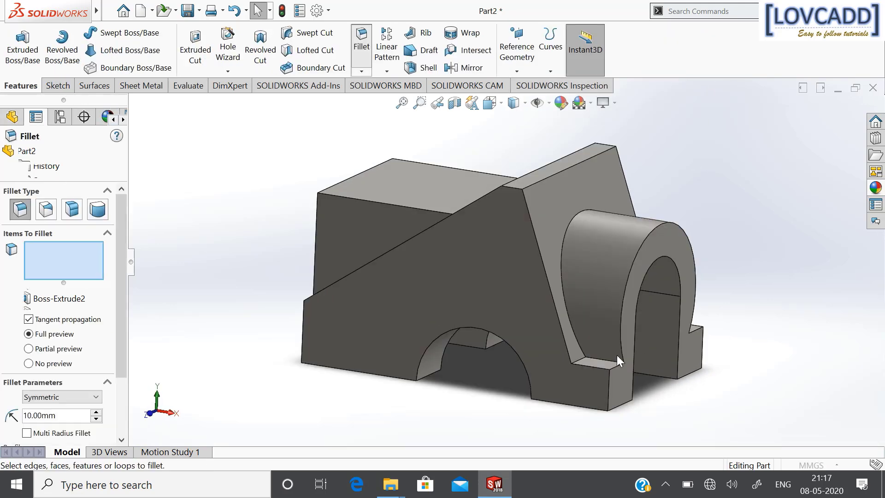
{"action": "left_click", "coordinate": [579, 359]}
{"action": "middle_click_drag", "start_coordinate": [765, 294], "coordinate": [698, 321]}
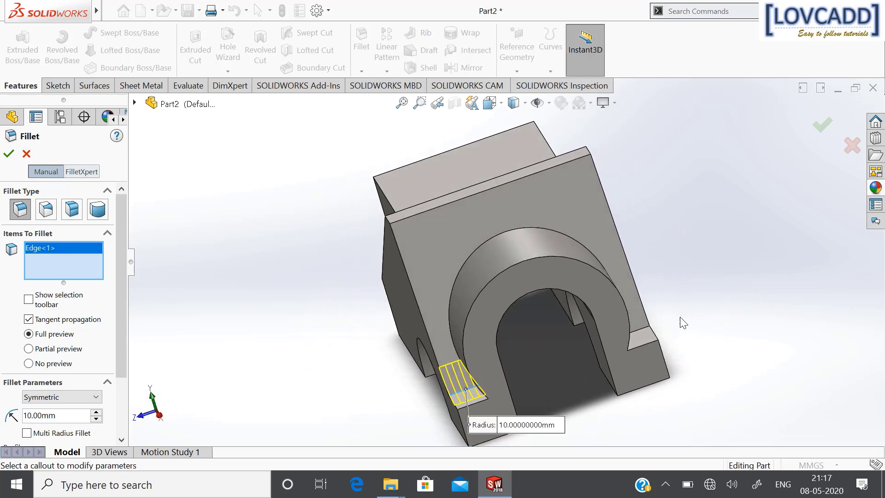
{"action": "left_click", "coordinate": [646, 332]}
{"action": "middle_click_drag", "start_coordinate": [228, 323], "coordinate": [276, 304]}
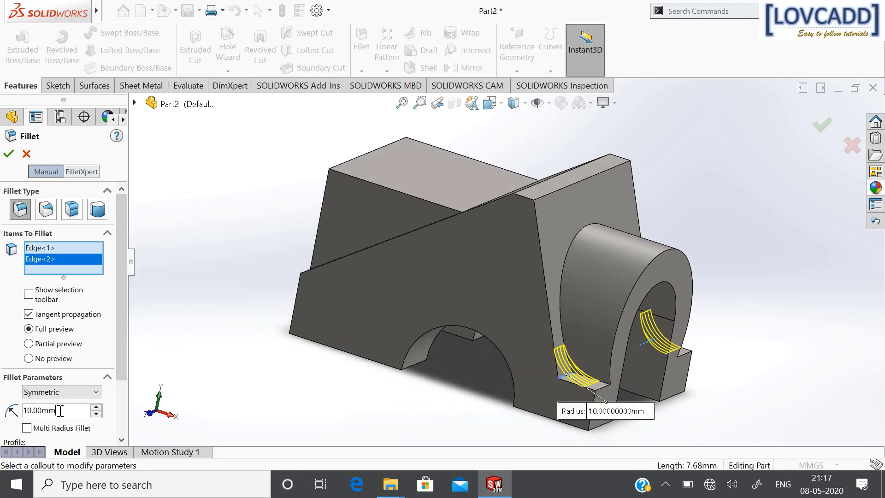
{"action": "left_click_drag", "start_coordinate": [60, 410], "coordinate": [23, 412]}
{"action": "type", "text": "5"}
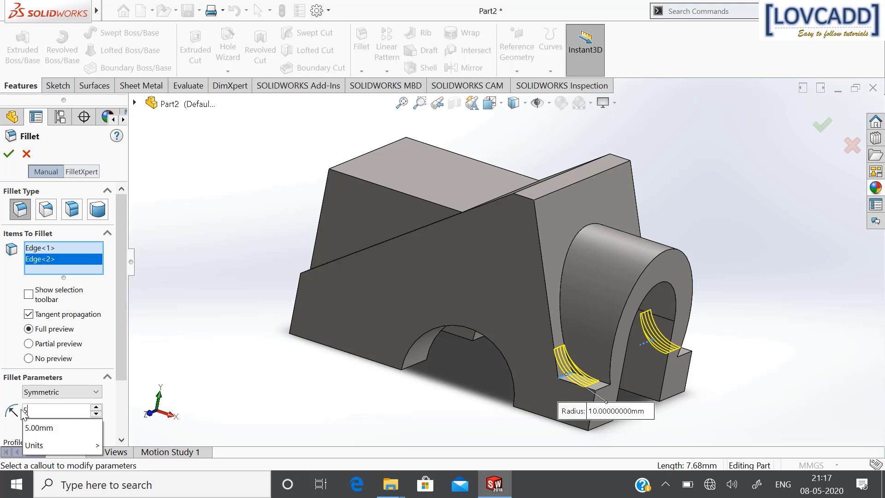
{"action": "key", "text": "Return"}
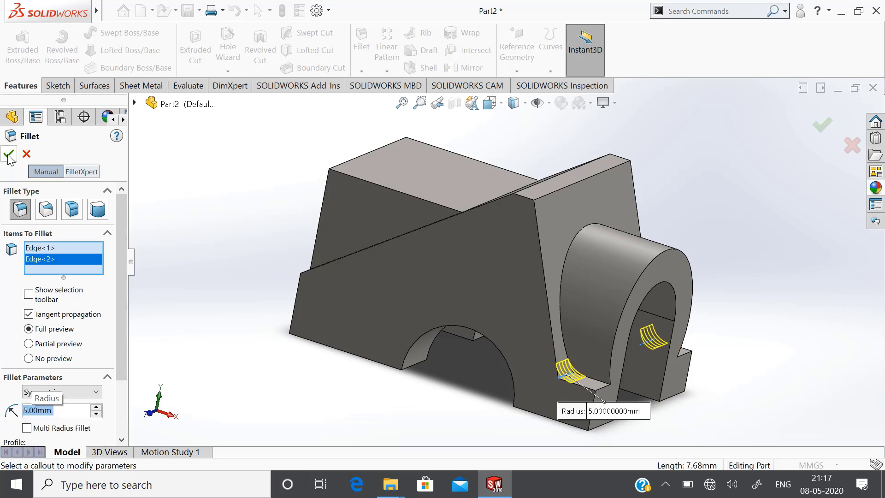